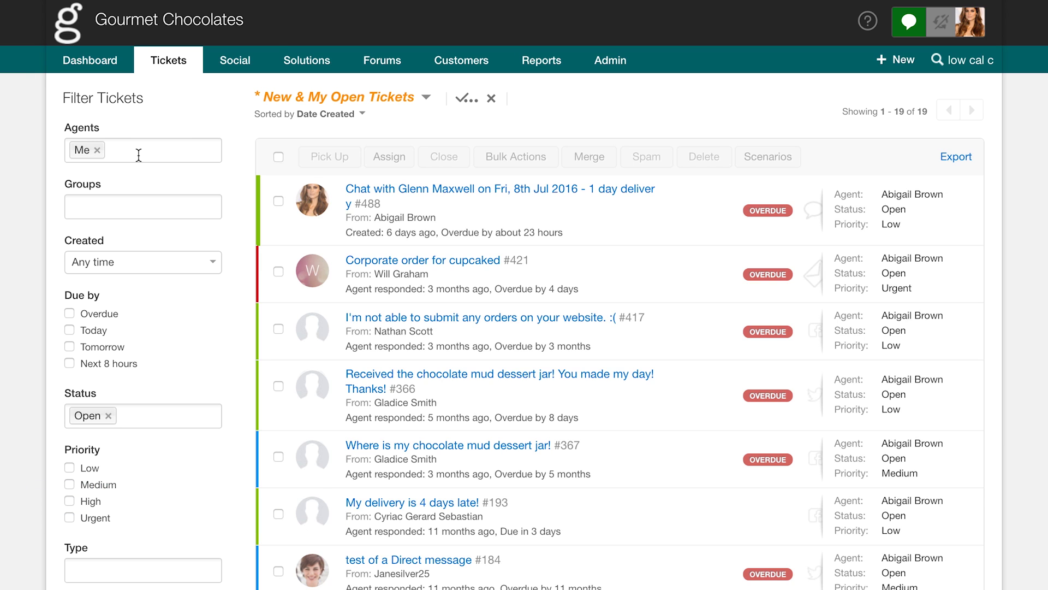
# Step: Open the Agents ticket filter to list the agents available for filtering
pyautogui.click(138, 155)
pyautogui.click(138, 154)
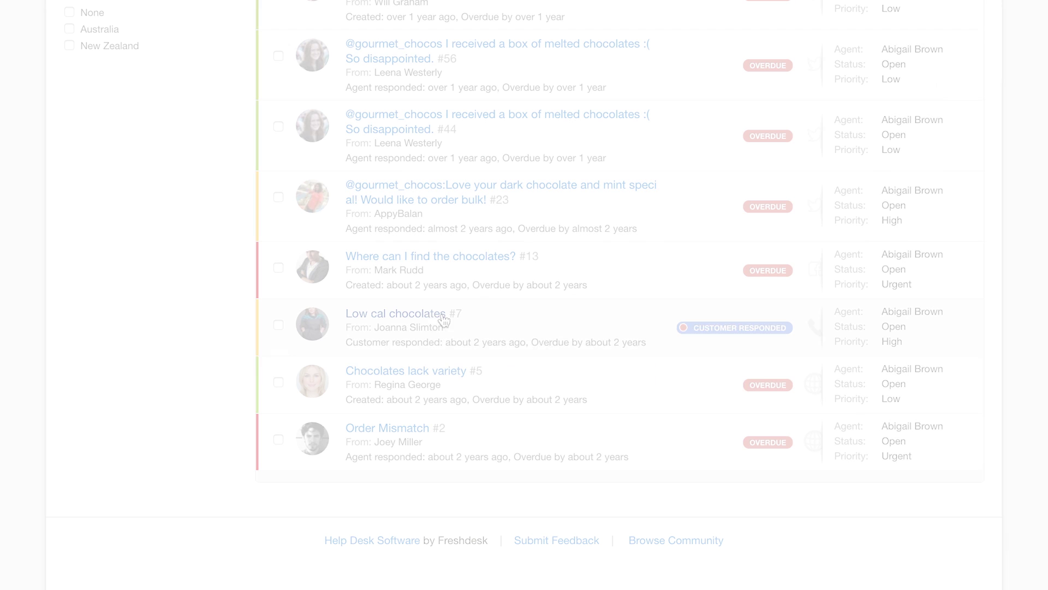
pyautogui.moveTo(434, 318)
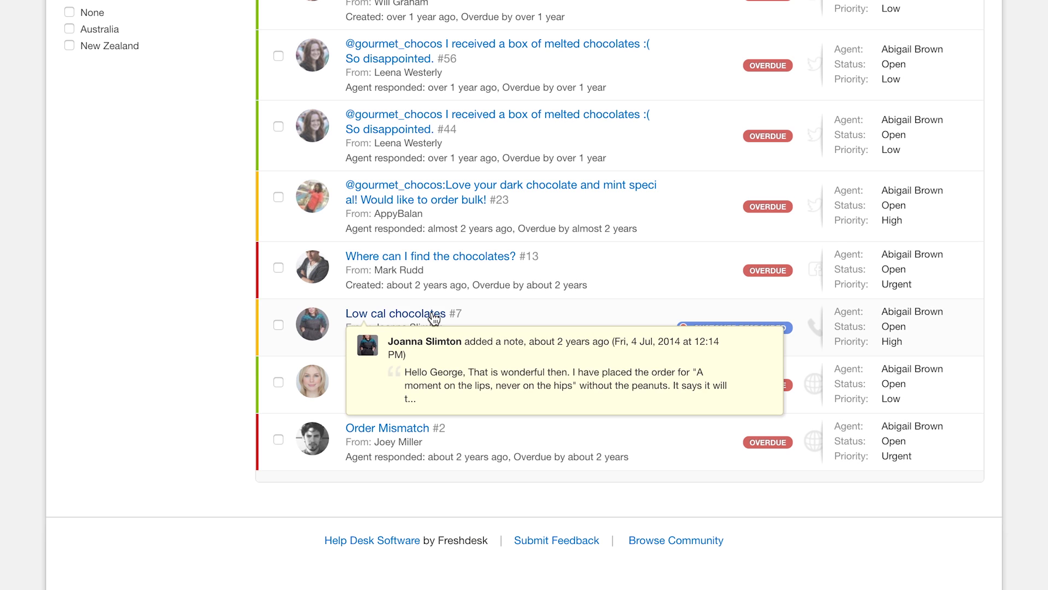
# Step: Open ticket #7 Low cal chocolates and scroll through its conversation and notes
pyautogui.click(434, 315)
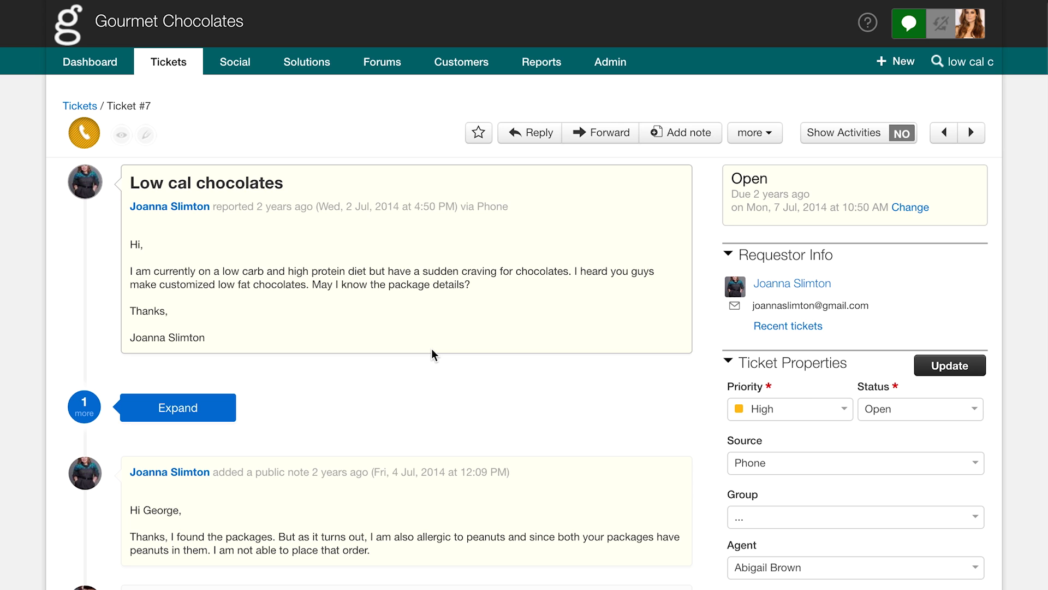
pyautogui.scroll(-8, 432, 354)
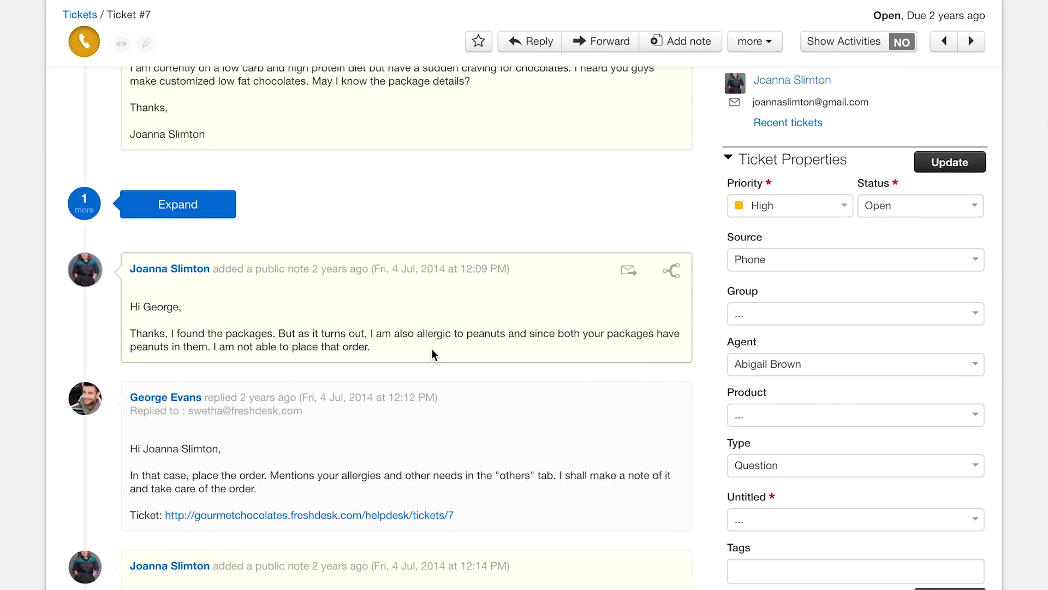
pyautogui.scroll(8, 432, 354)
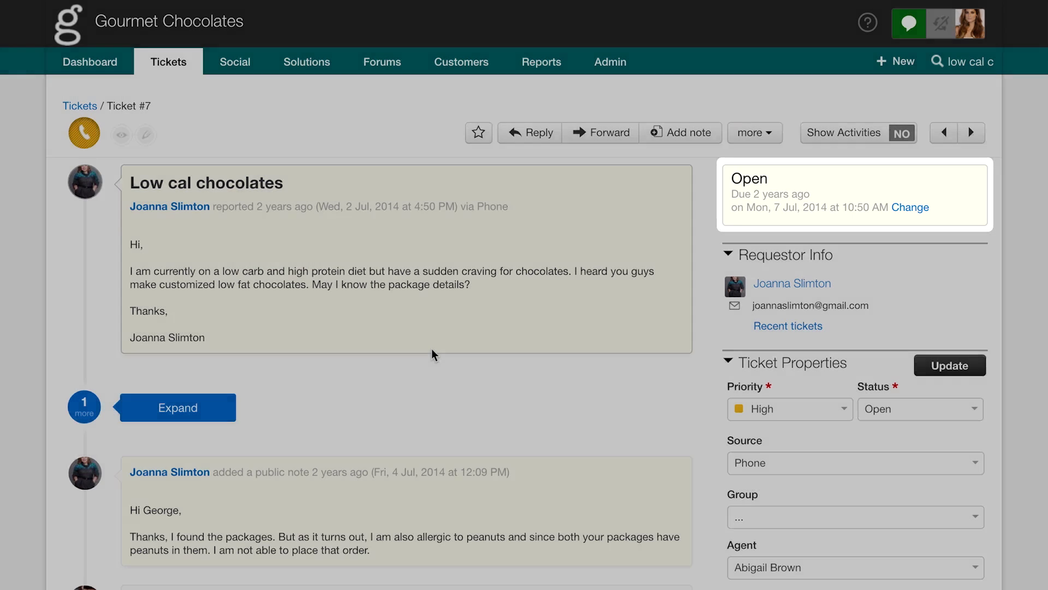
pyautogui.scroll(-10, 306, 371)
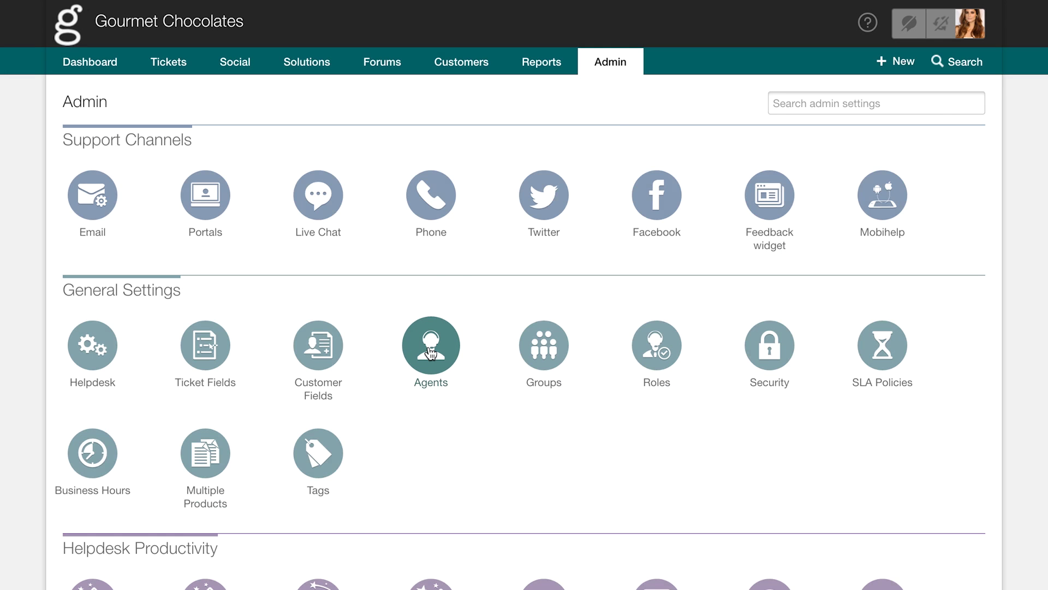
pyautogui.click(431, 352)
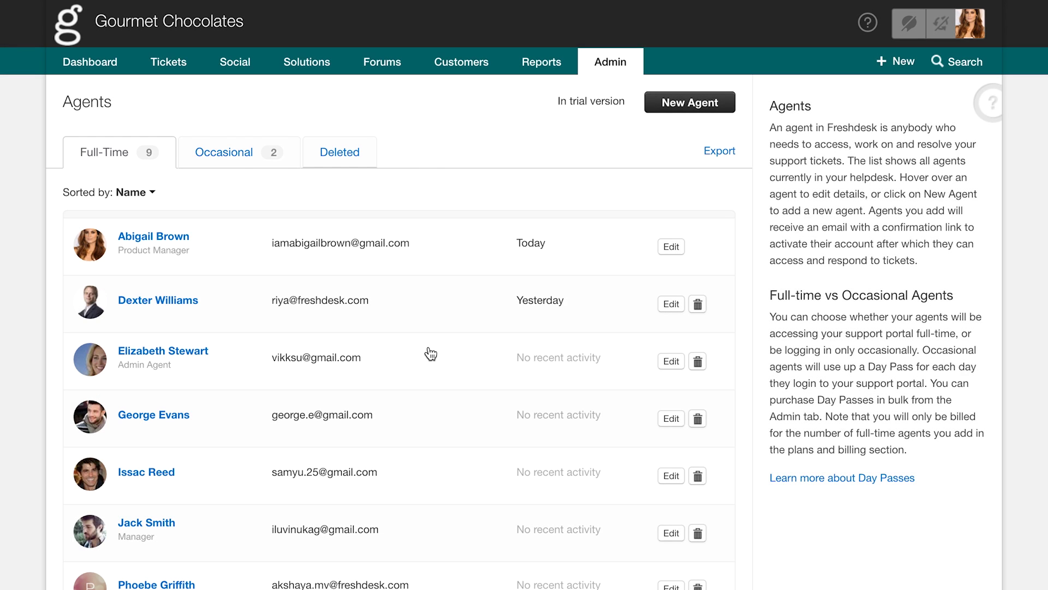
pyautogui.click(241, 159)
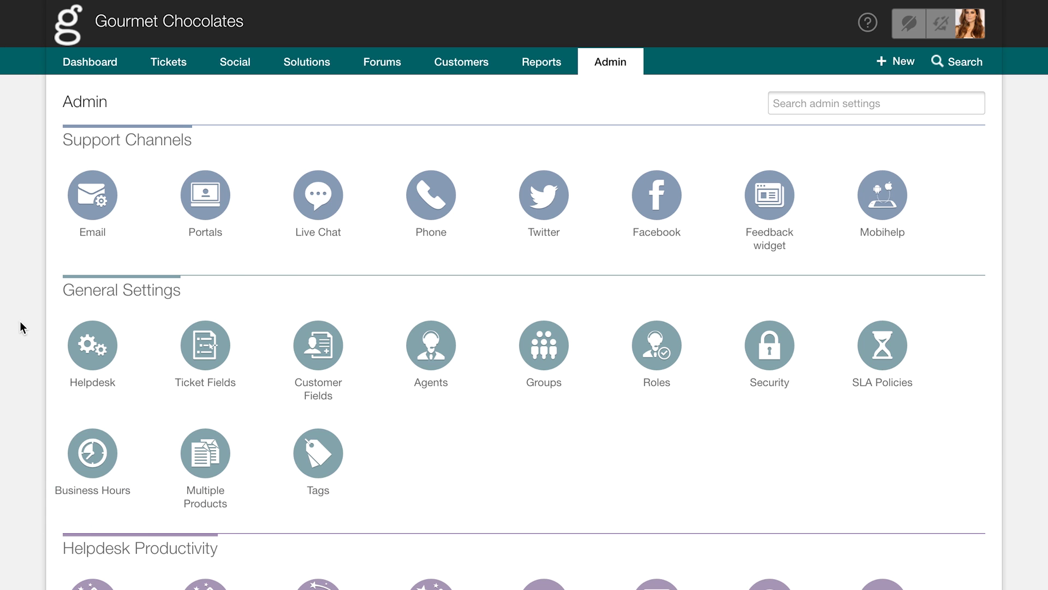
pyautogui.scroll(-5, 19, 327)
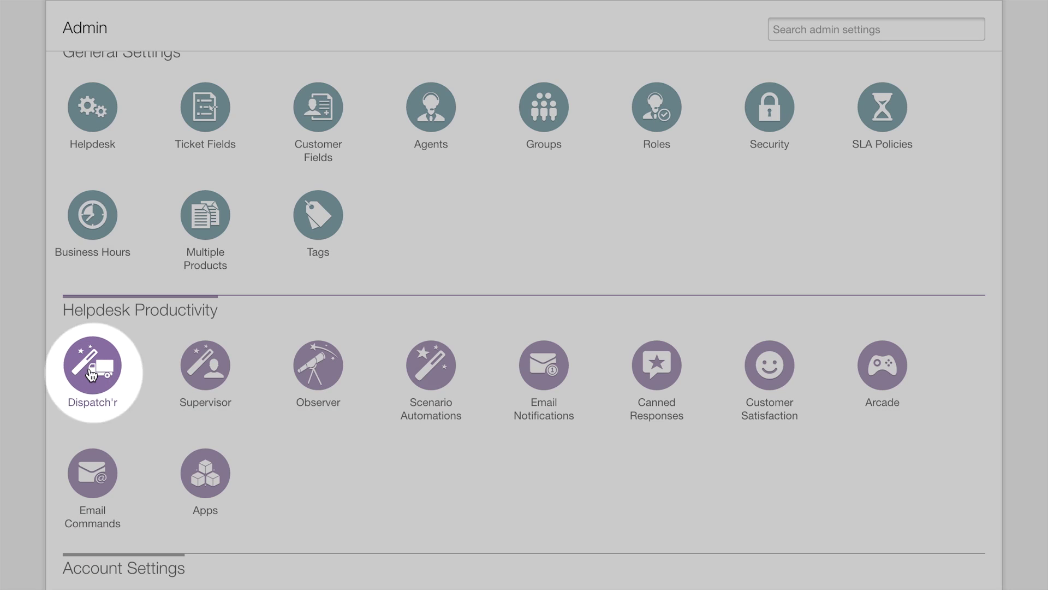
pyautogui.click(92, 374)
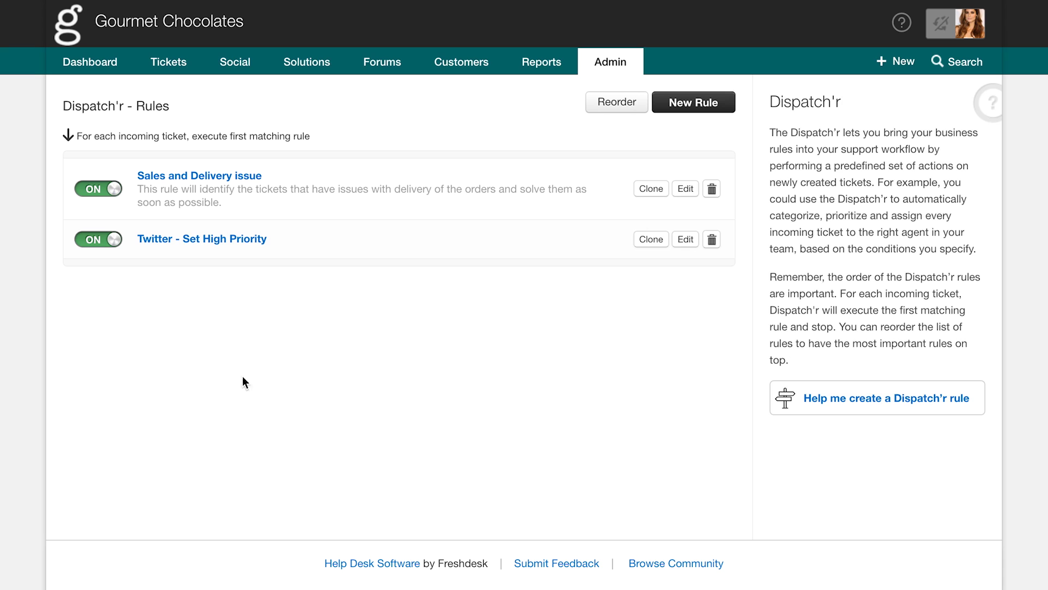
pyautogui.click(686, 189)
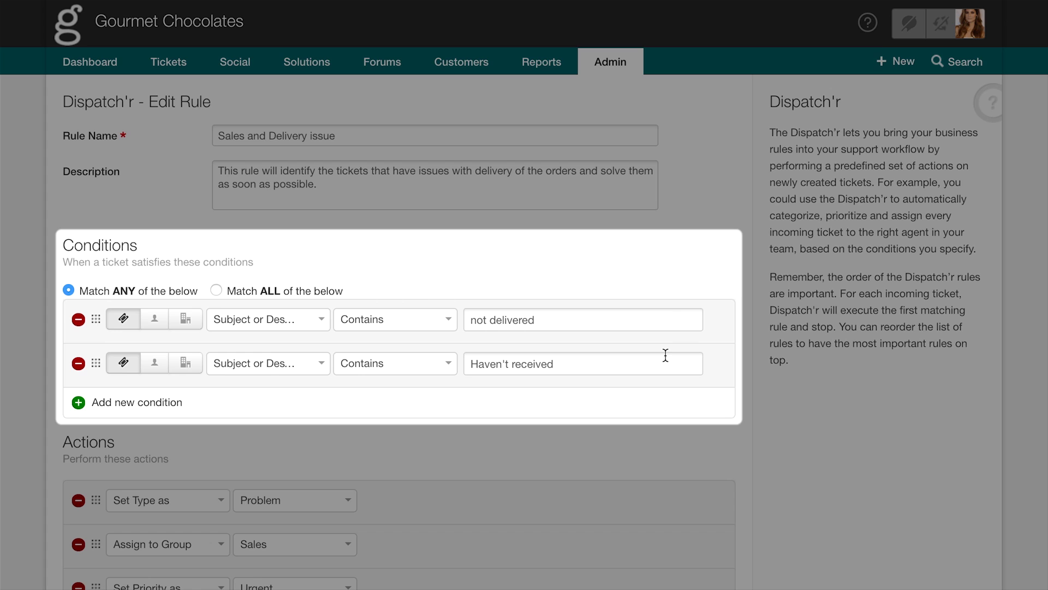
pyautogui.scroll(-3, 666, 355)
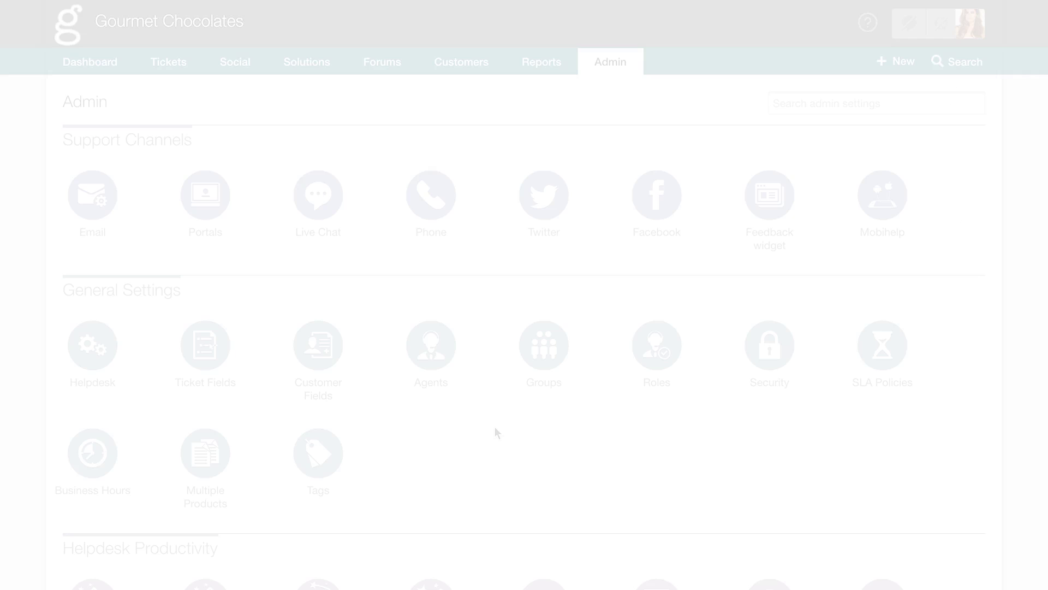
# Step: Open ticket #2 Order Mismatch and execute the Assign to Sales and Delivery scenario
pyautogui.scroll(-3, 495, 427)
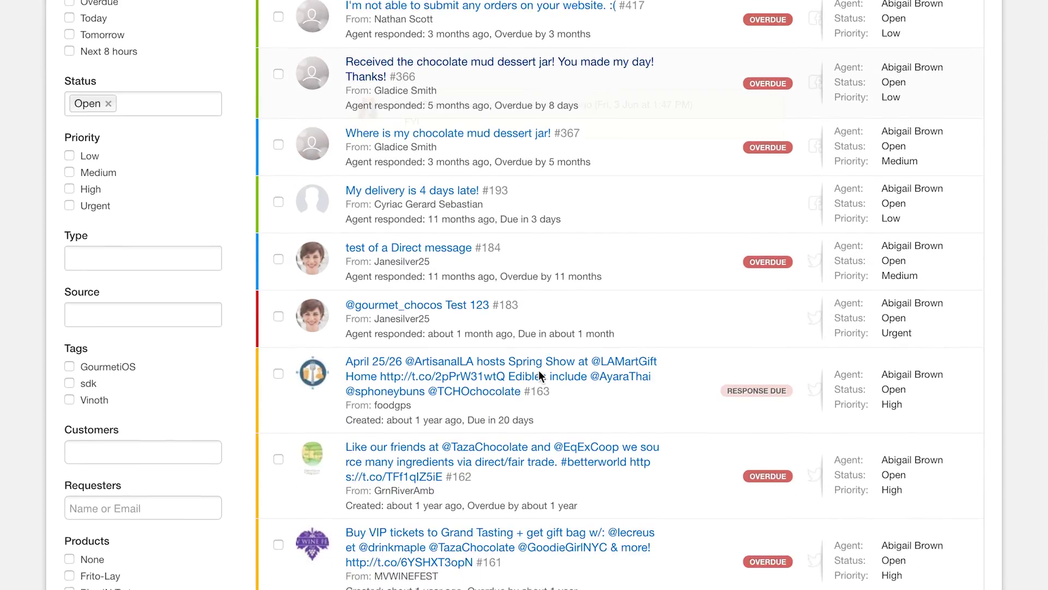
pyautogui.scroll(-10, 539, 369)
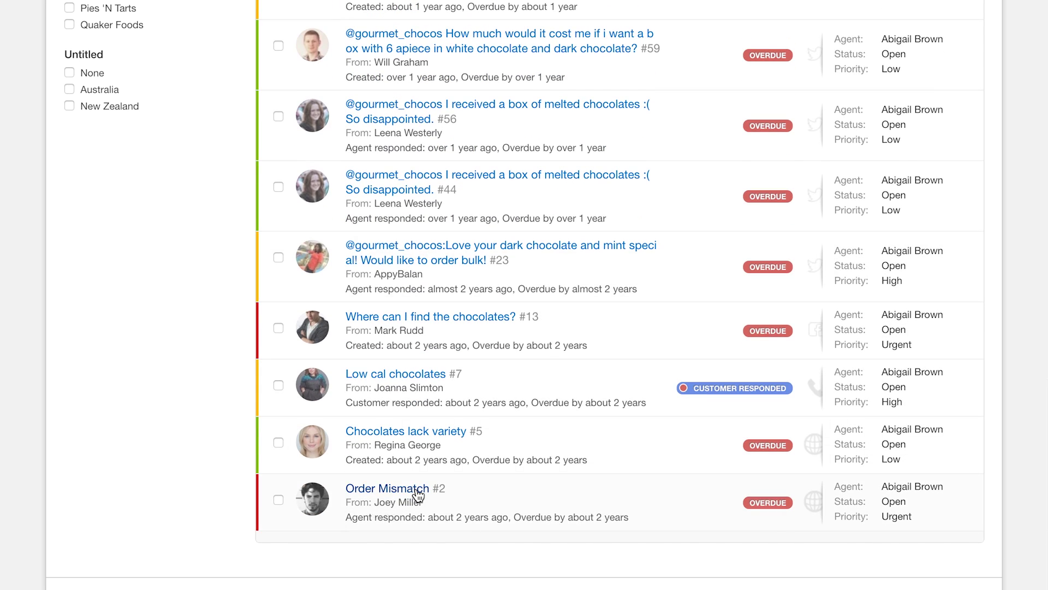
pyautogui.click(417, 491)
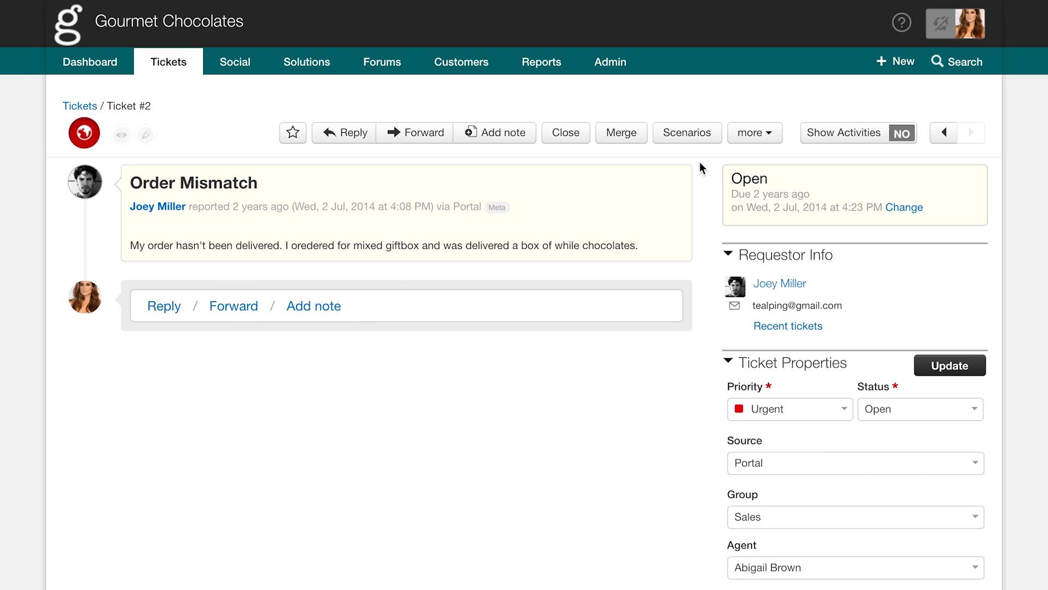
pyautogui.click(694, 137)
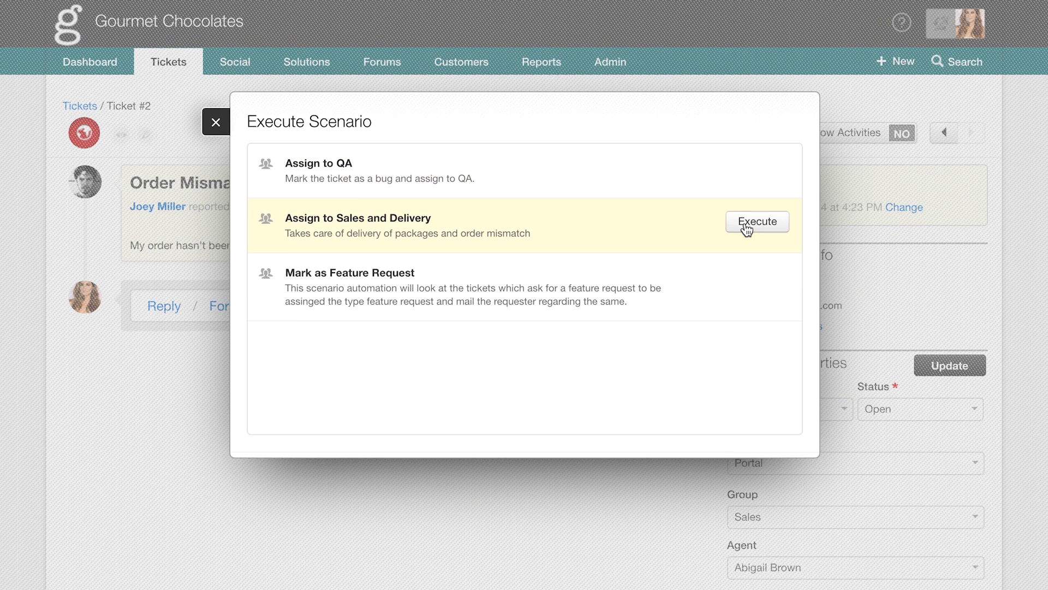
pyautogui.click(755, 223)
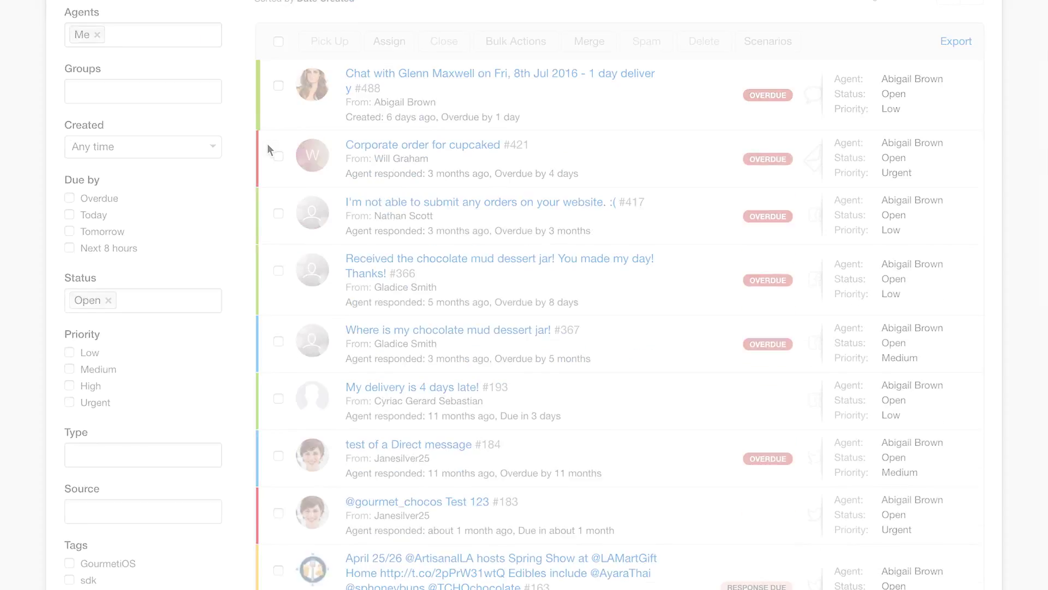
# Step: Reply to ticket #29 Order delivered on time with a line break after the greeting and the canned Thank you message
pyautogui.scroll(-15, 267, 143)
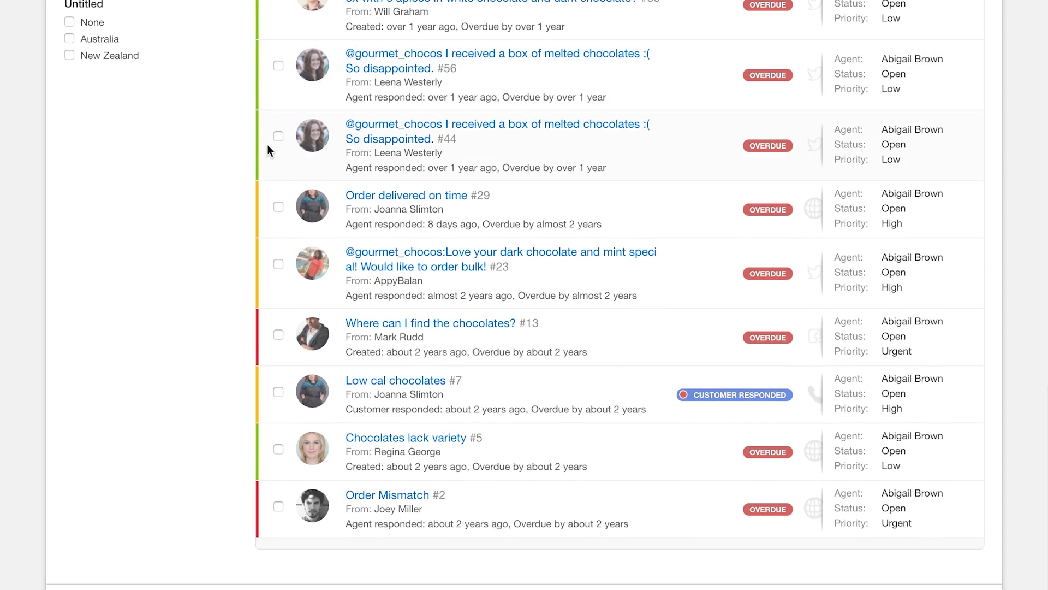
pyautogui.click(391, 198)
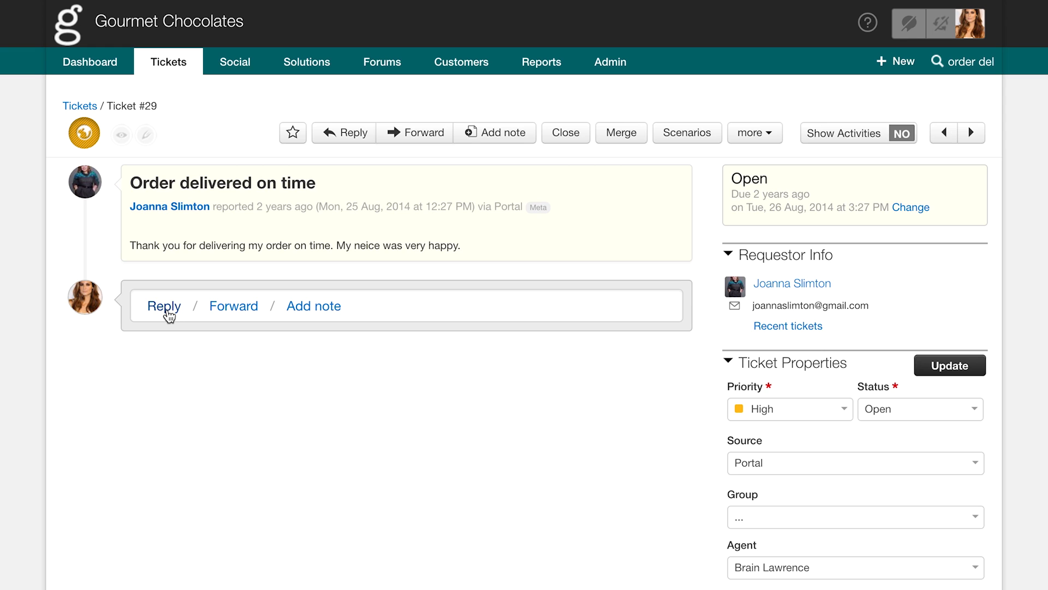
pyautogui.click(164, 305)
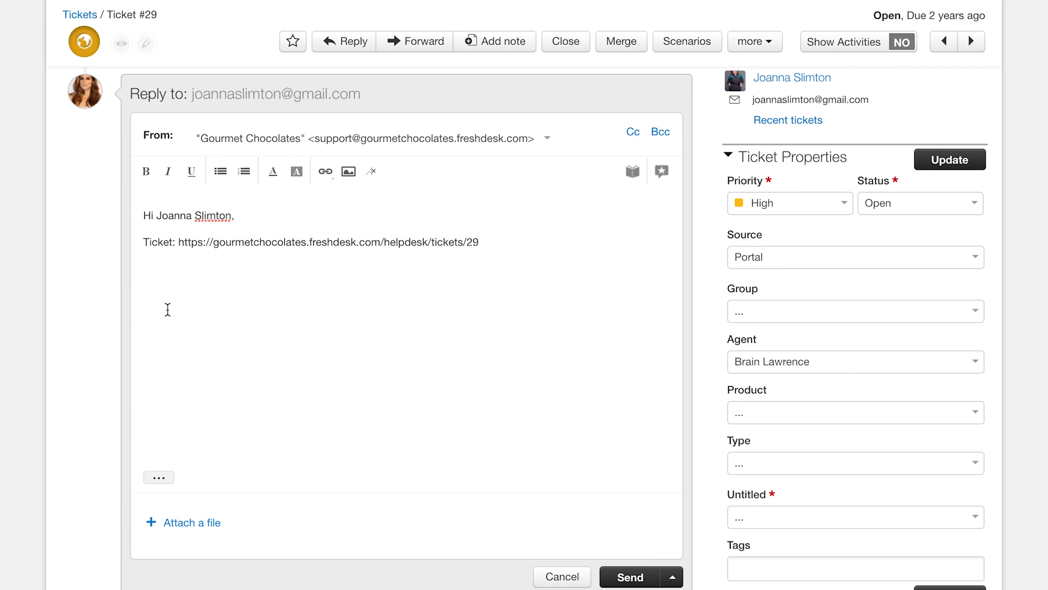
pyautogui.click(245, 218)
pyautogui.press('Return')
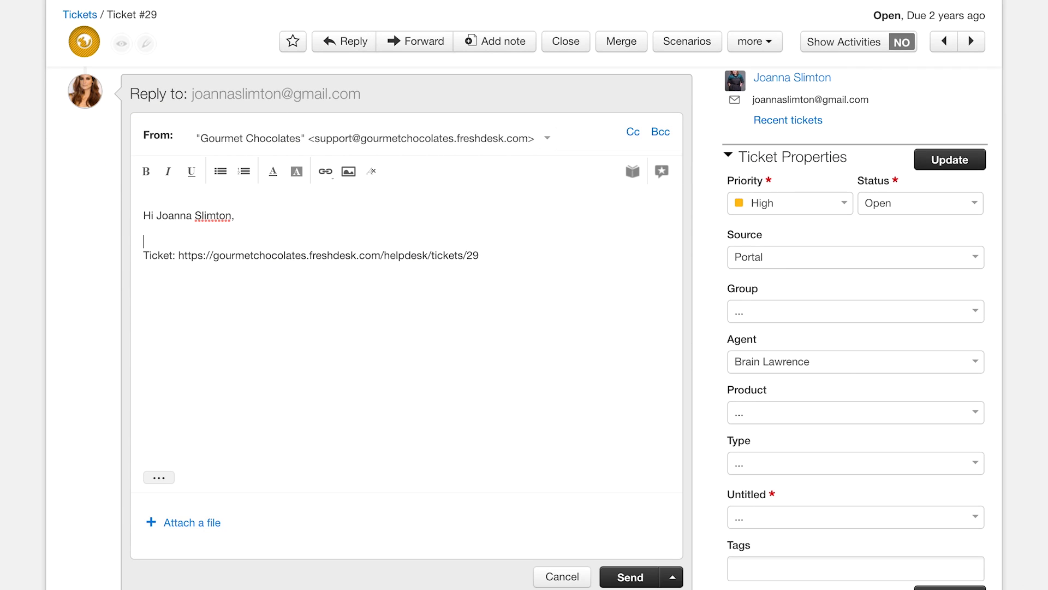
pyautogui.click(660, 176)
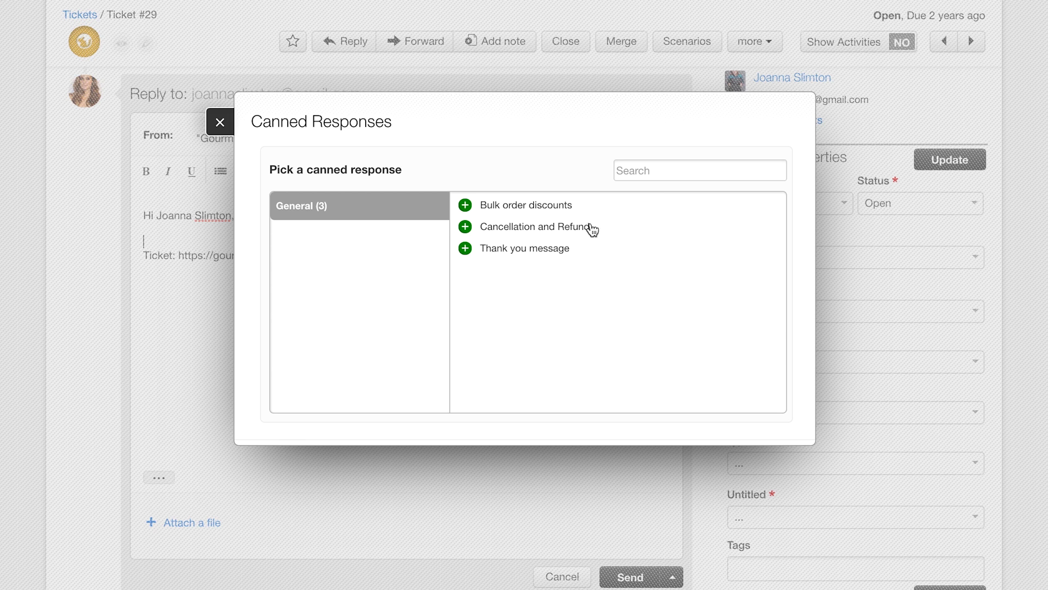
pyautogui.moveTo(515, 257)
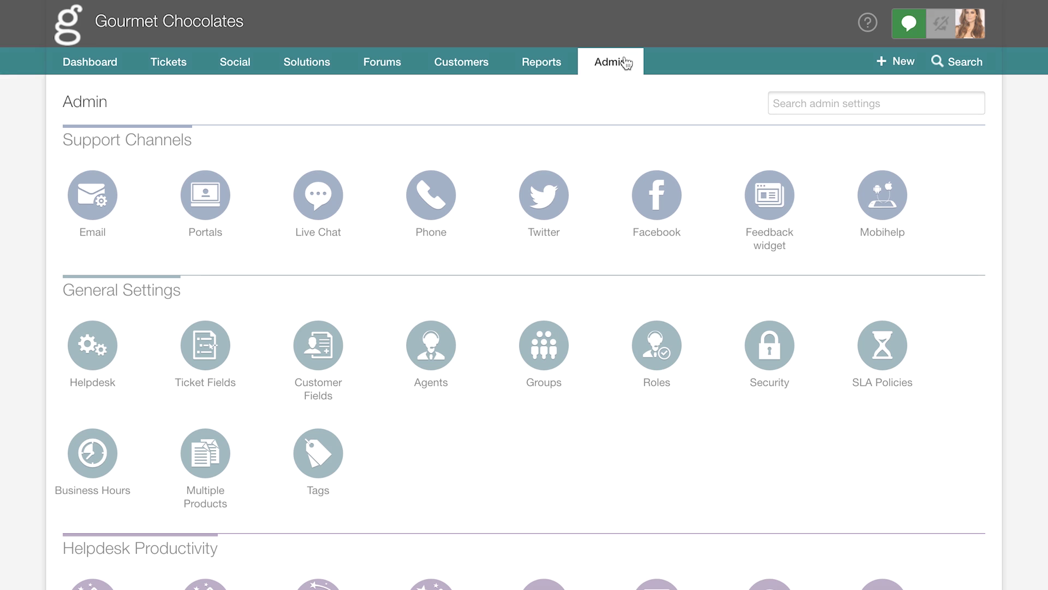
# Step: Open and review the brand's Twitter mentions stream settings
pyautogui.click(549, 195)
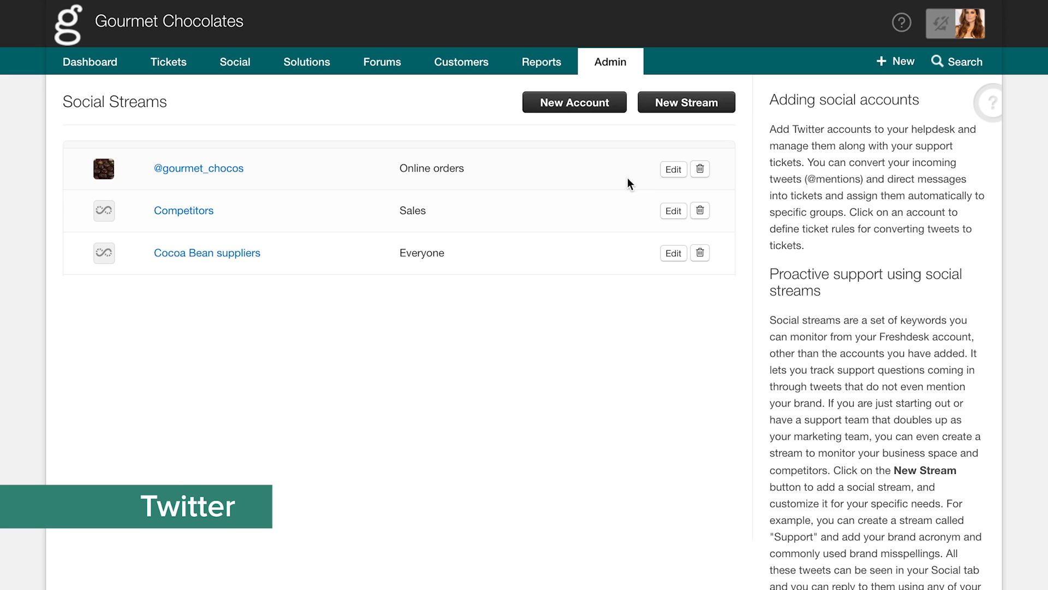
pyautogui.click(671, 176)
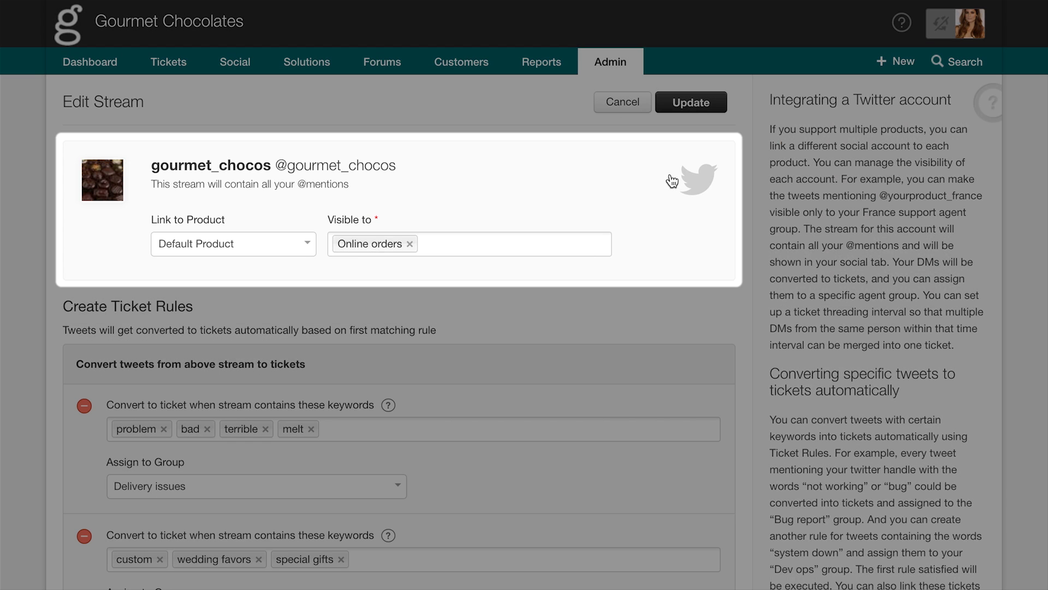
pyautogui.scroll(-3, 640, 241)
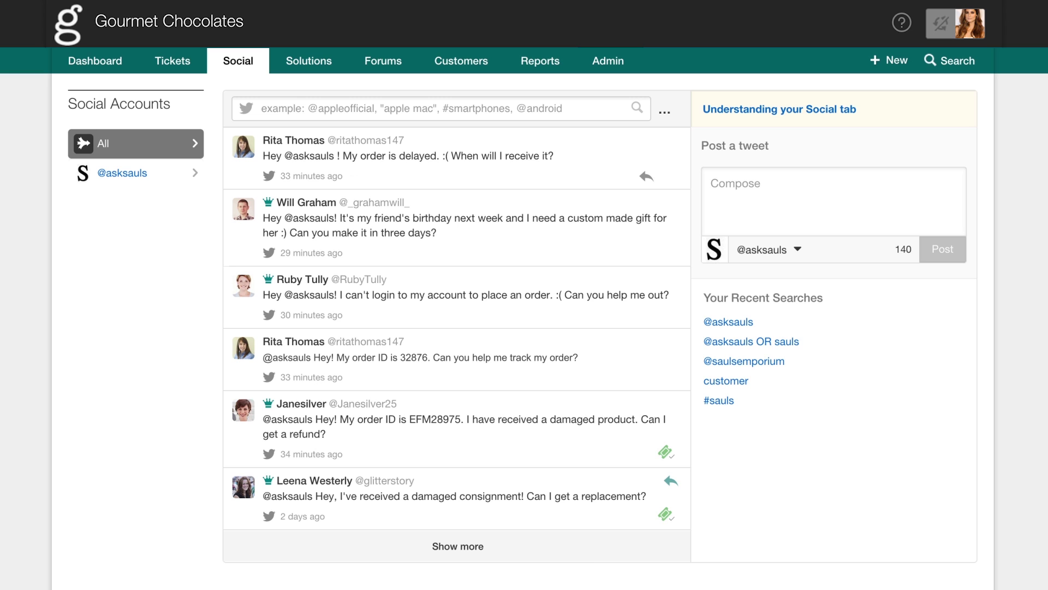
# Step: Reply to the delayed-order tweet asking for a DM with the order ID, then edit the Facebook page settings
pyautogui.click(646, 177)
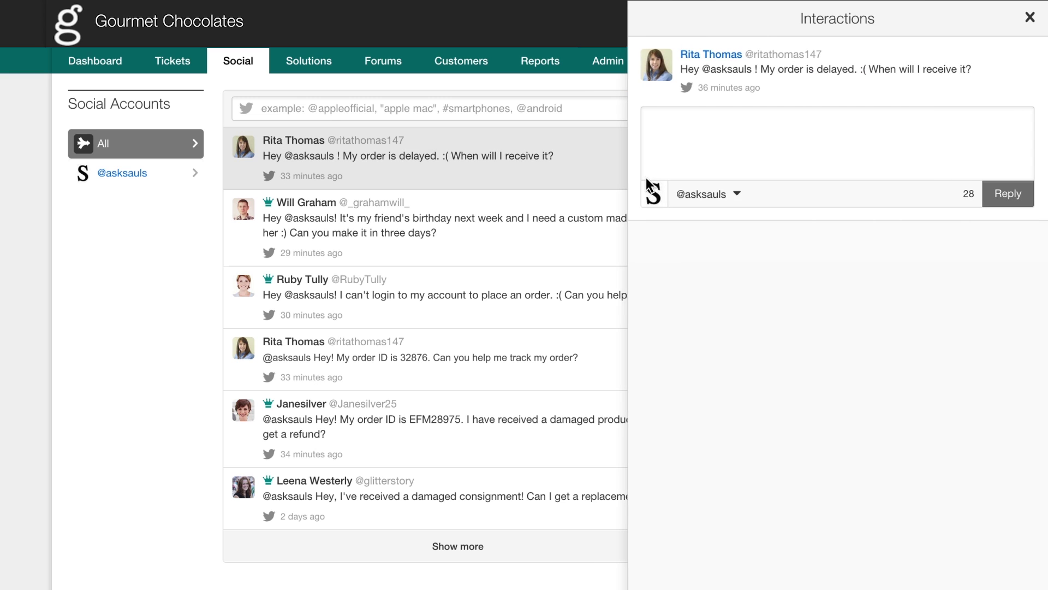
pyautogui.write("We're very sorry about the delay! Can you DM us your order ID so we can look into it immediately?")
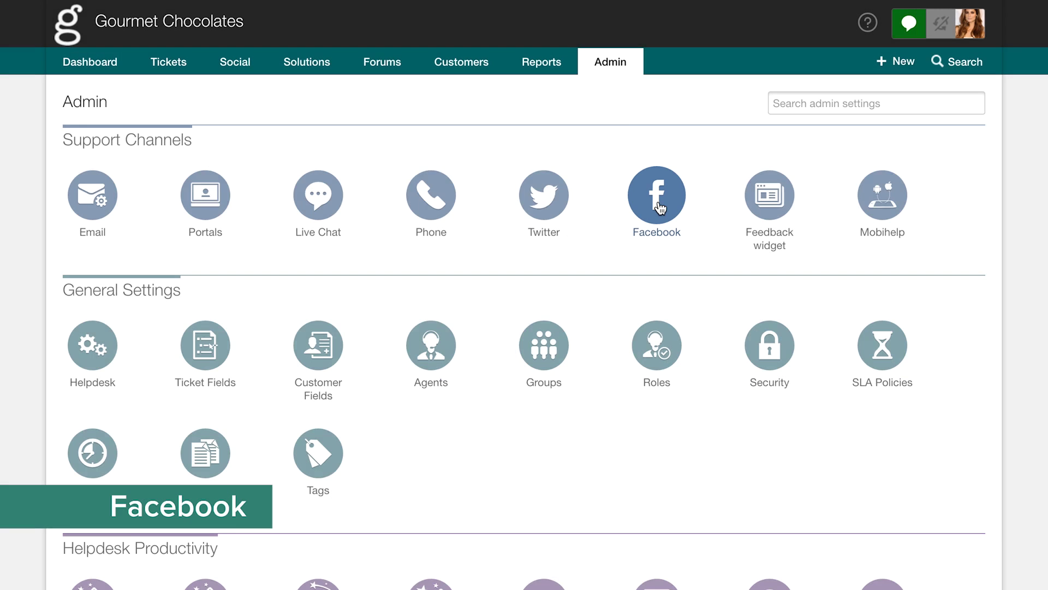
pyautogui.click(660, 208)
pyautogui.click(696, 213)
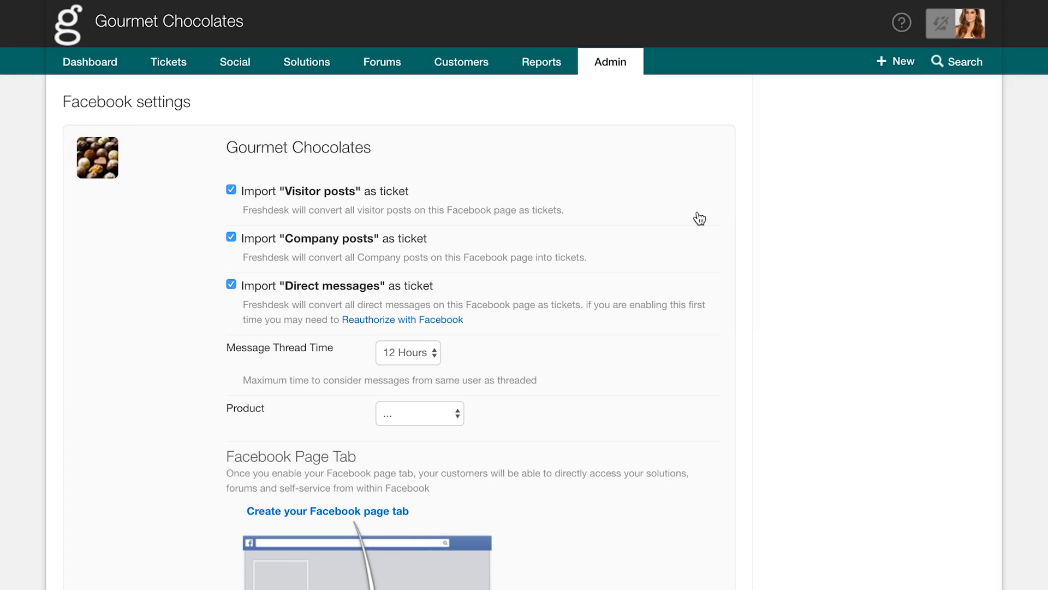
# Step: On the Gourmet Chocolates Facebook page, open Support and start a new ticket at the Subject field
pyautogui.click(468, 320)
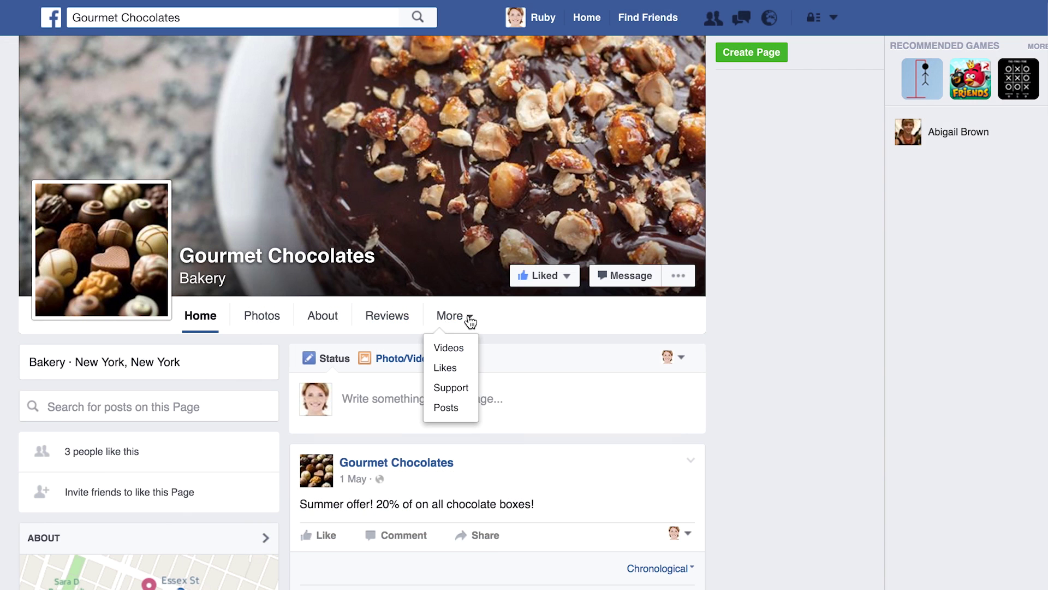
pyautogui.click(466, 388)
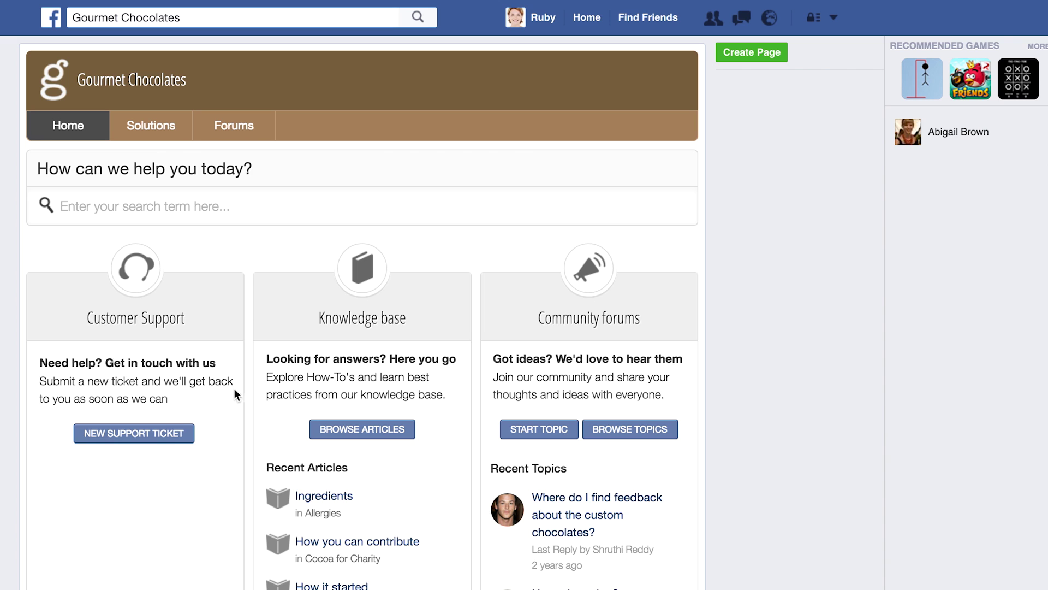
pyautogui.click(170, 435)
pyautogui.click(332, 393)
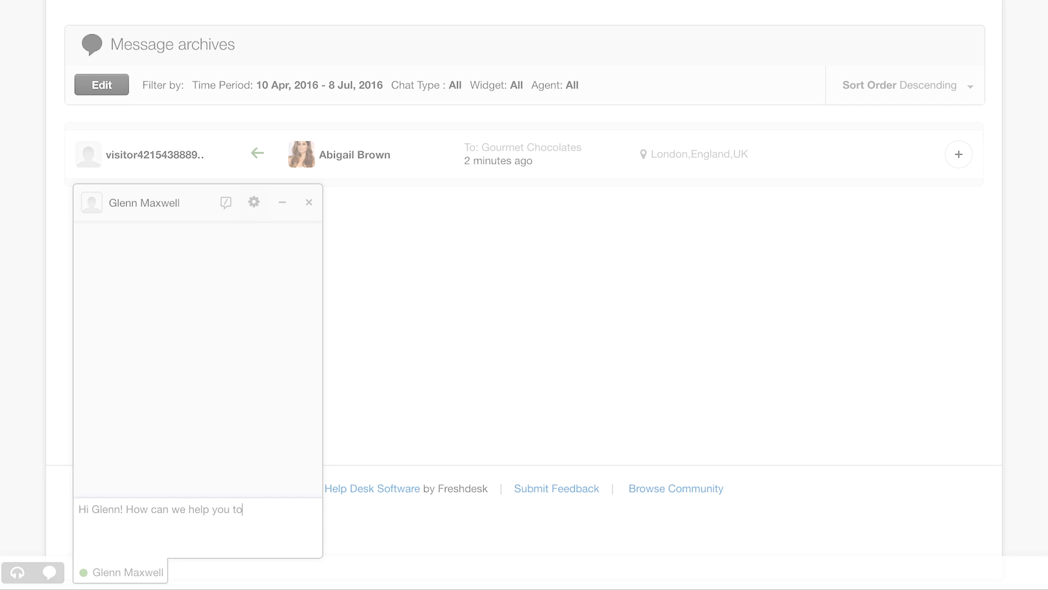
# Step: Send the chat greeting, then reply that the custom order can be made and the customer can go ahead
pyautogui.write('day')
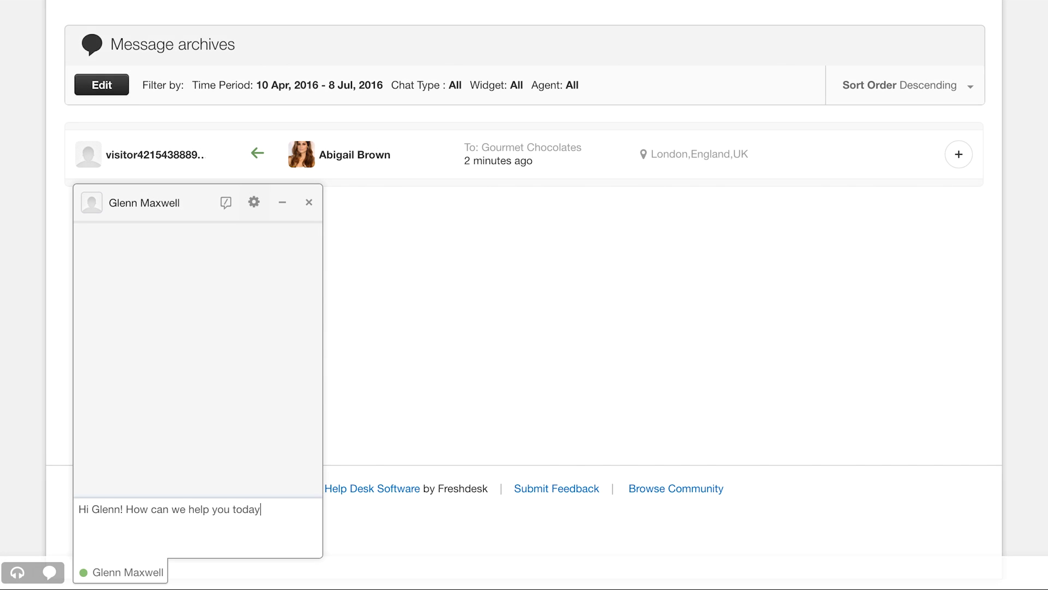
pyautogui.press('Return')
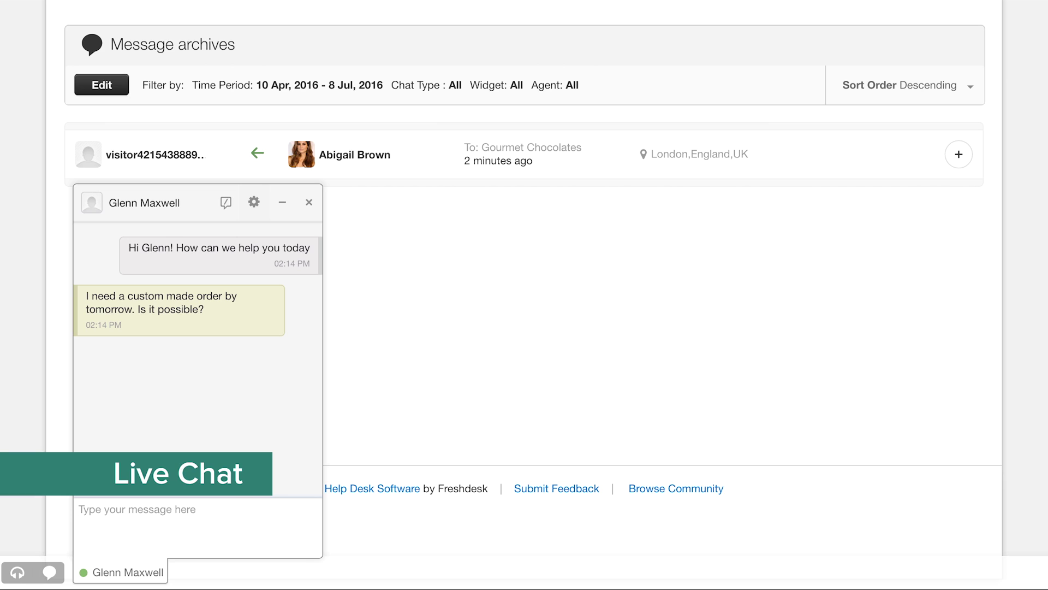
pyautogui.write('Of course,Glenn. We can make it. Go ahead and order :)')
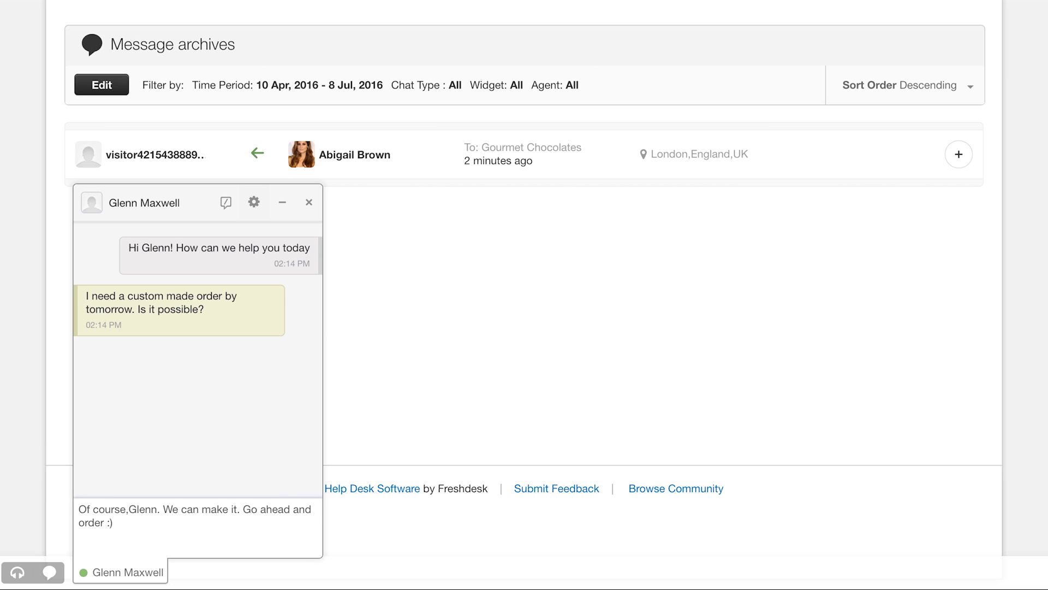
pyautogui.press('Return')
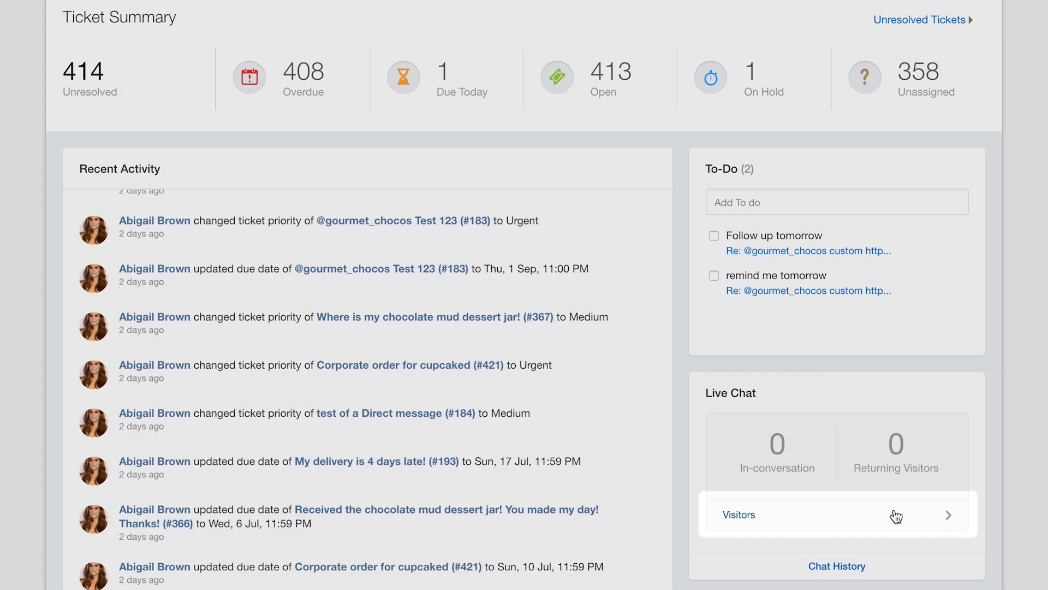
# Step: Greet the new site visitor with 'Hi! How can we help you?' and end the chat
pyautogui.click(892, 513)
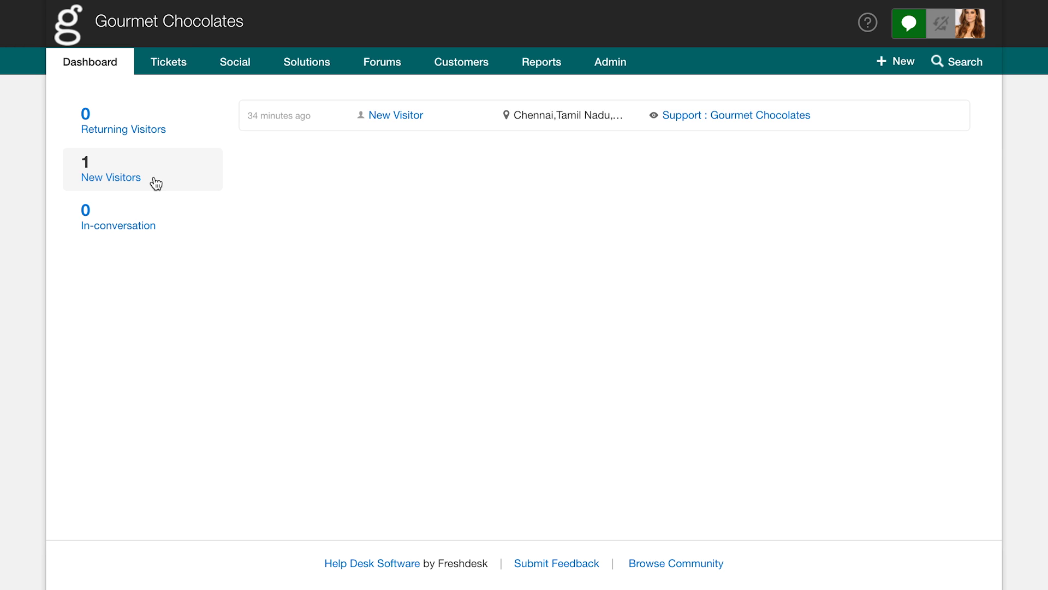
pyautogui.click(396, 120)
pyautogui.write('Hi!')
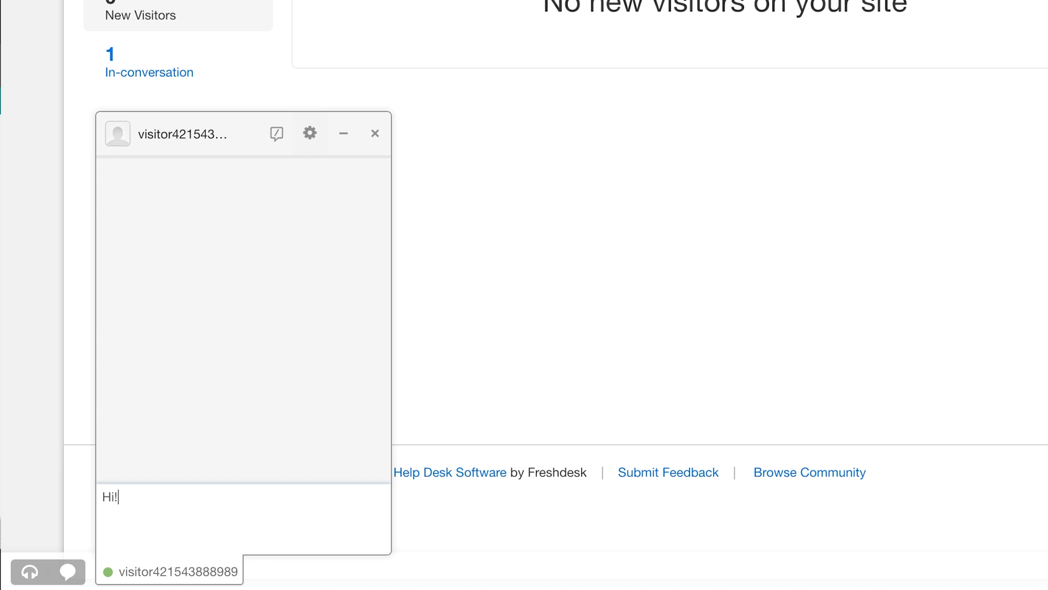
pyautogui.write(' How can we help you?')
pyautogui.press('Return')
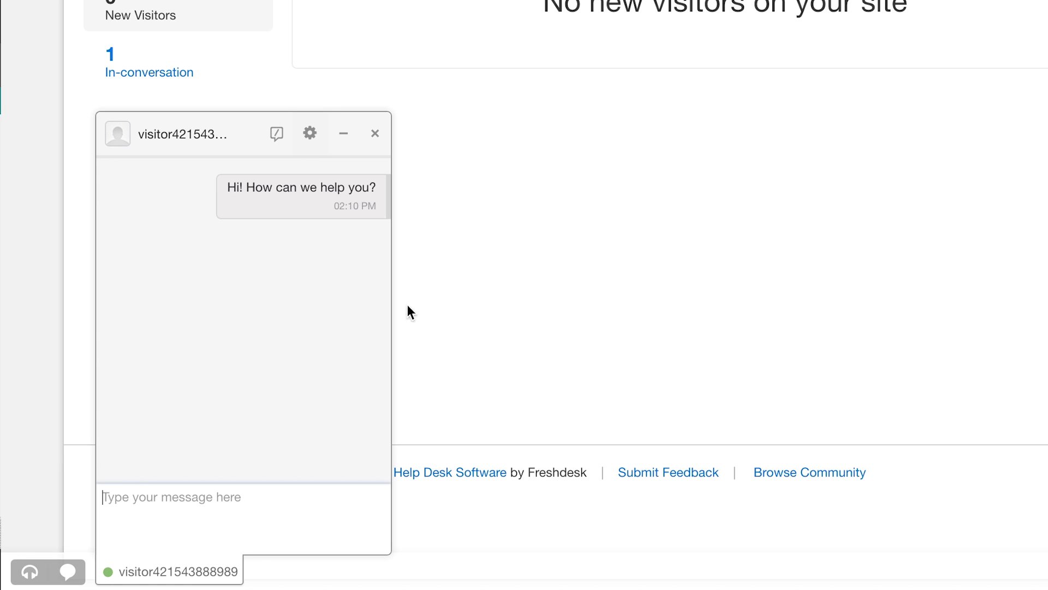
pyautogui.click(375, 133)
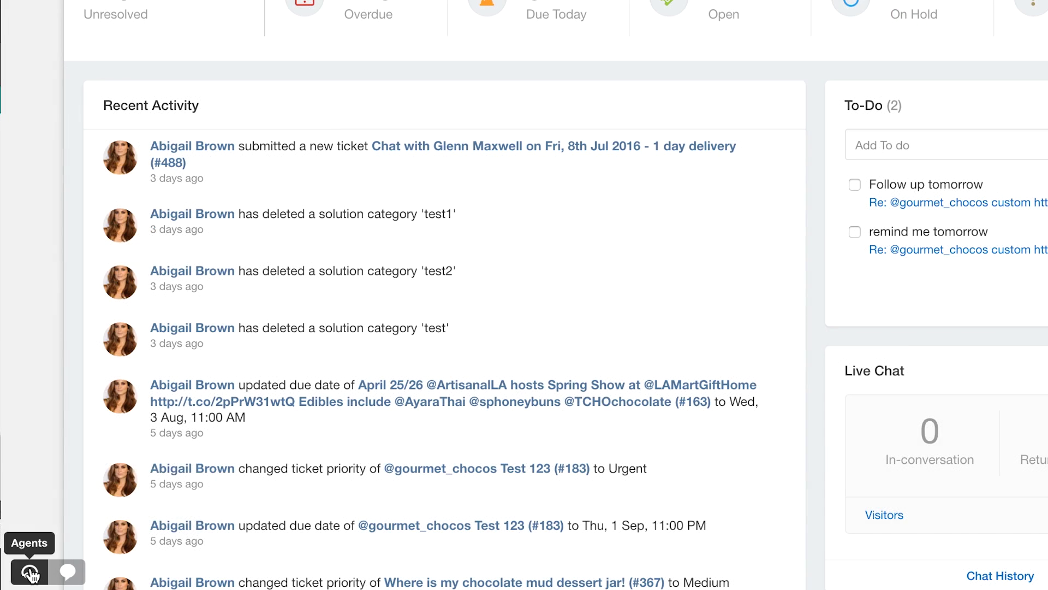
# Step: Message a fellow agent asking about an order's status
pyautogui.click(30, 572)
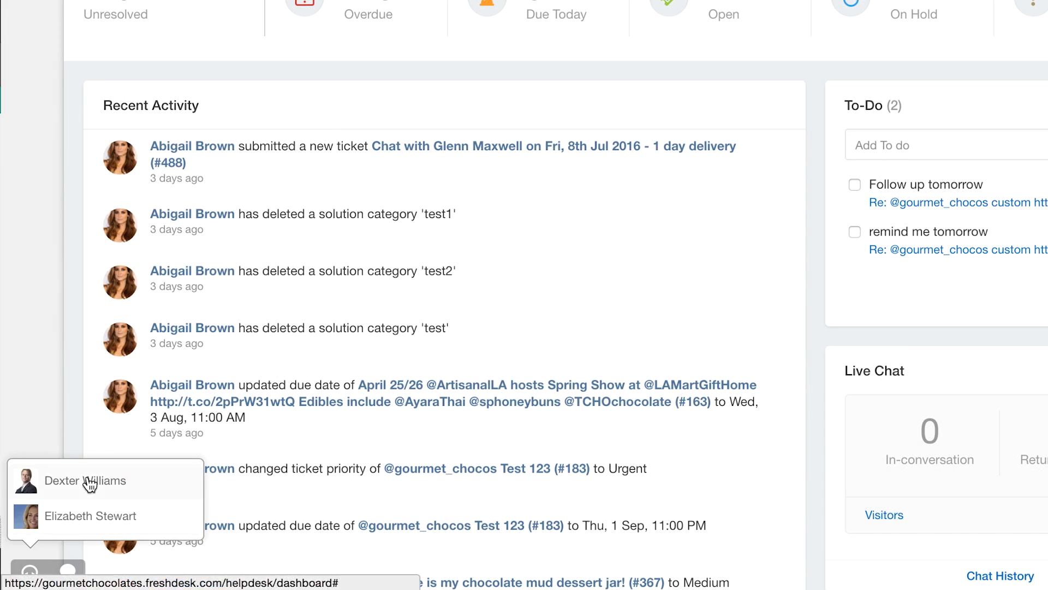
pyautogui.click(86, 480)
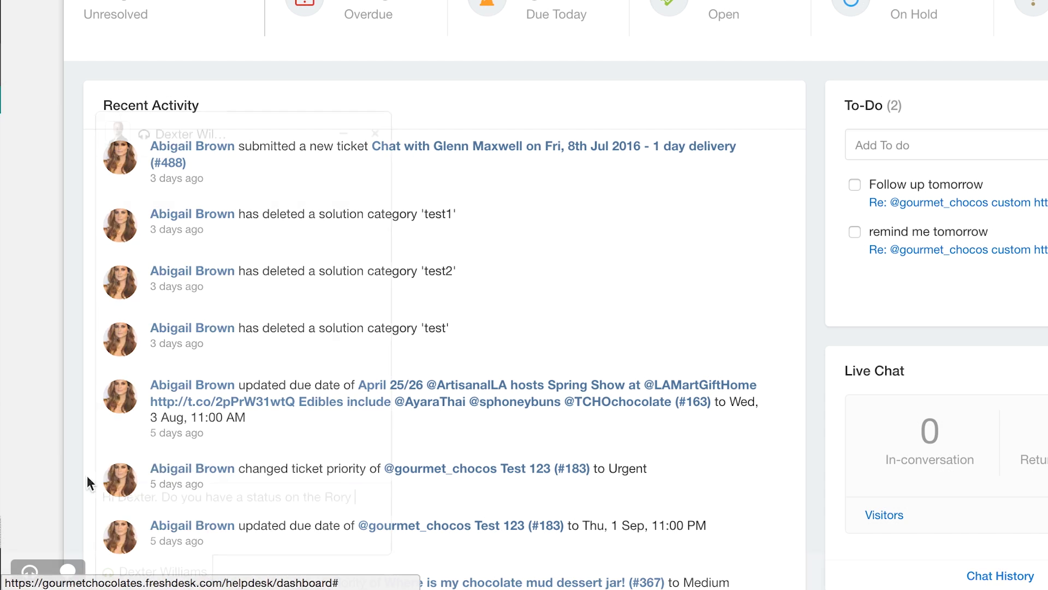
pyautogui.write('order?')
pyautogui.press('Return')
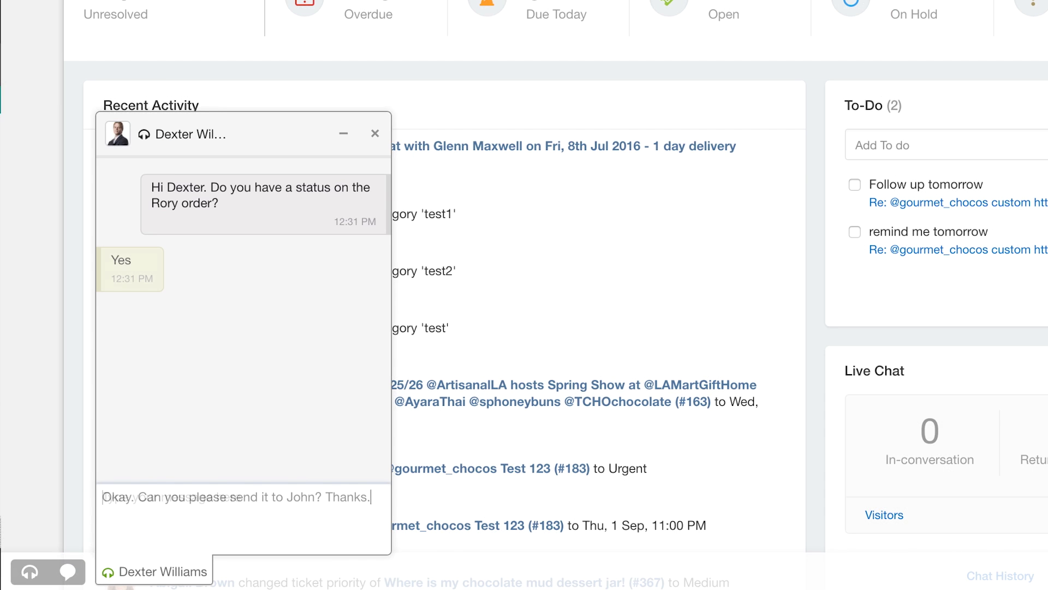
pyautogui.press('Return')
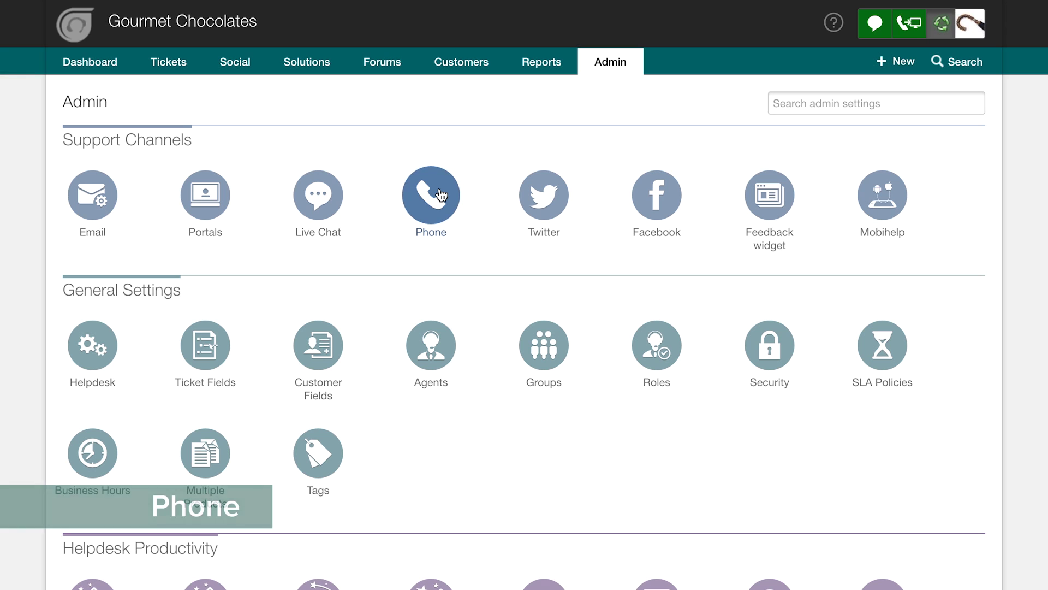
# Step: Open the Gourmet Chocolates Support phone number's settings and review its Greetings IVR keypress options
pyautogui.click(441, 195)
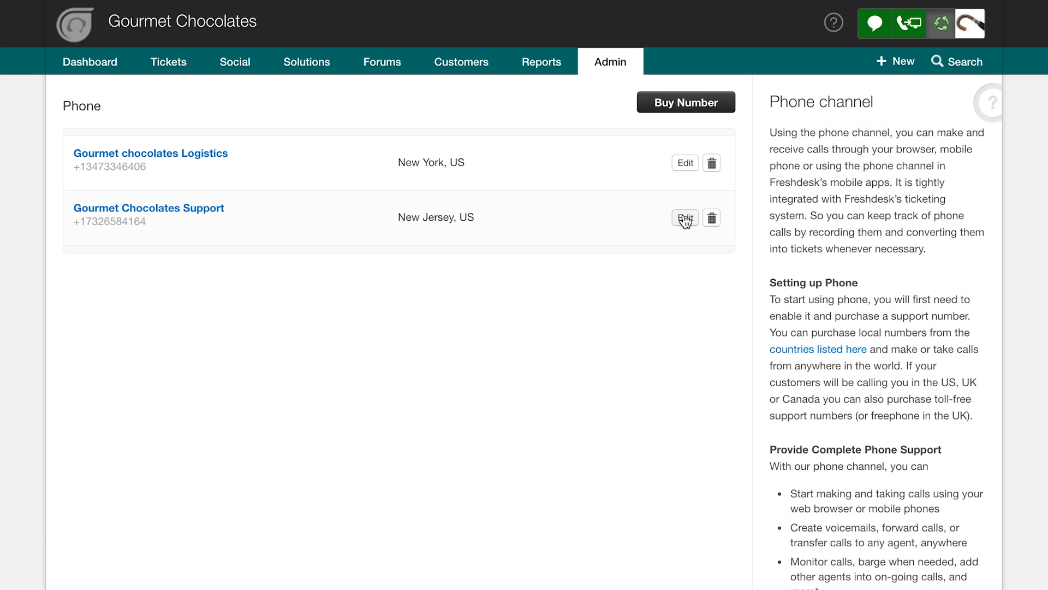
pyautogui.click(685, 218)
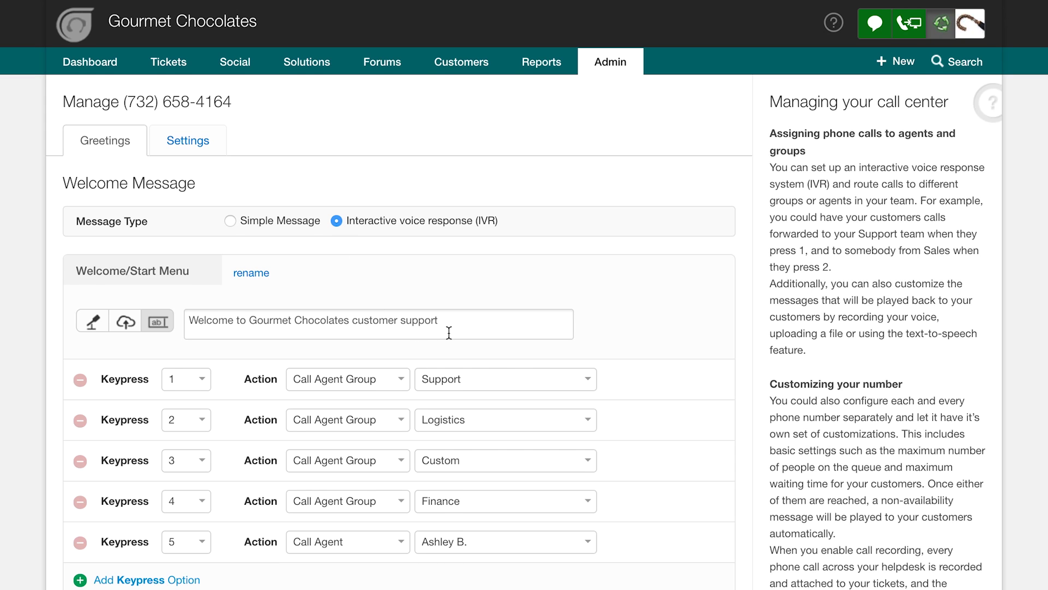
pyautogui.scroll(-3, 448, 332)
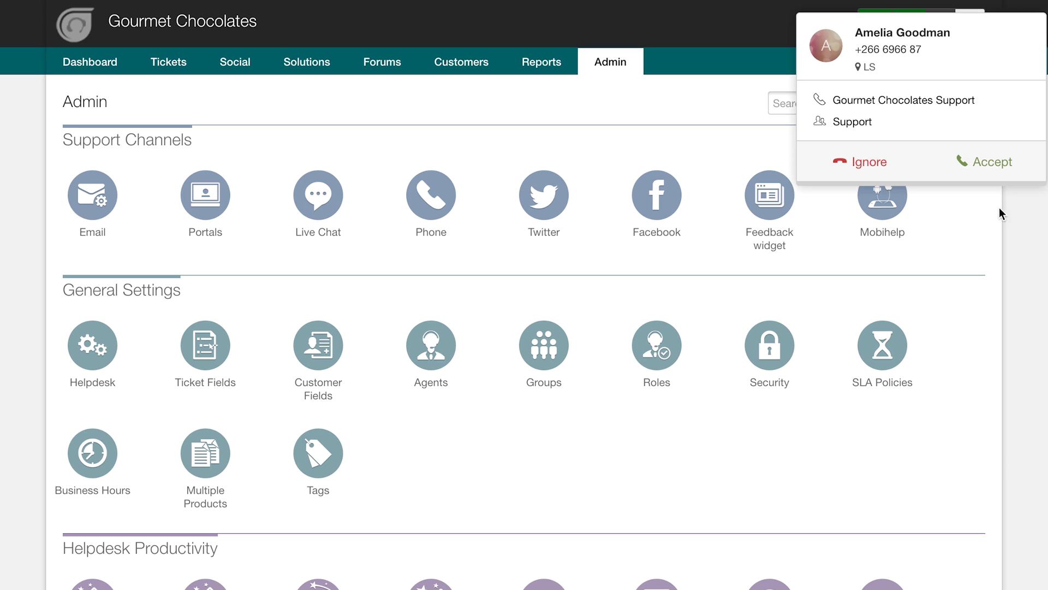
# Step: Accept the incoming Gourmet Chocolates Support call, then save it as a new ticket
pyautogui.click(991, 165)
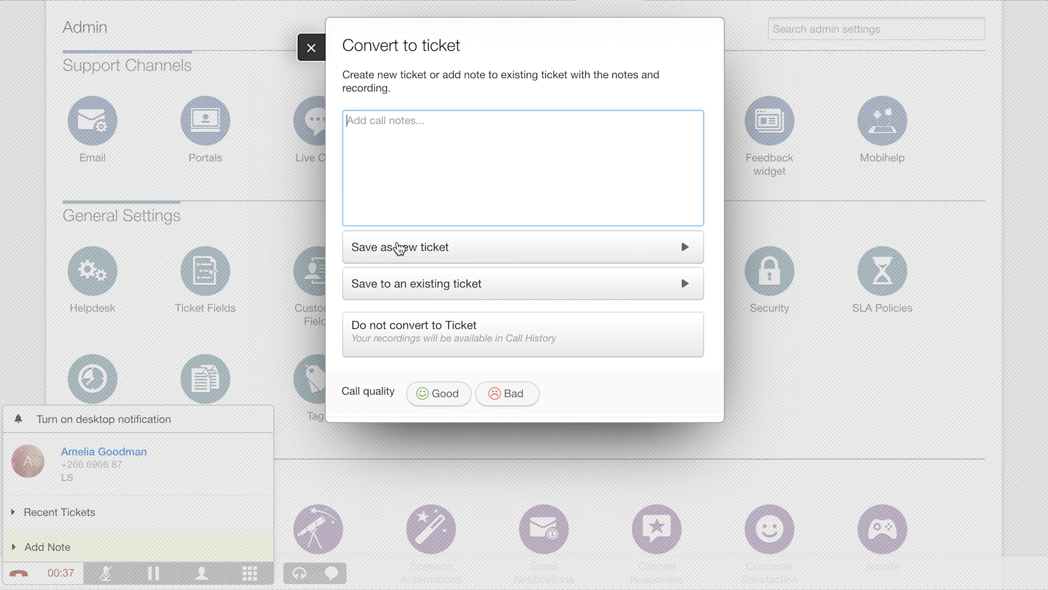
pyautogui.click(458, 250)
pyautogui.click(668, 191)
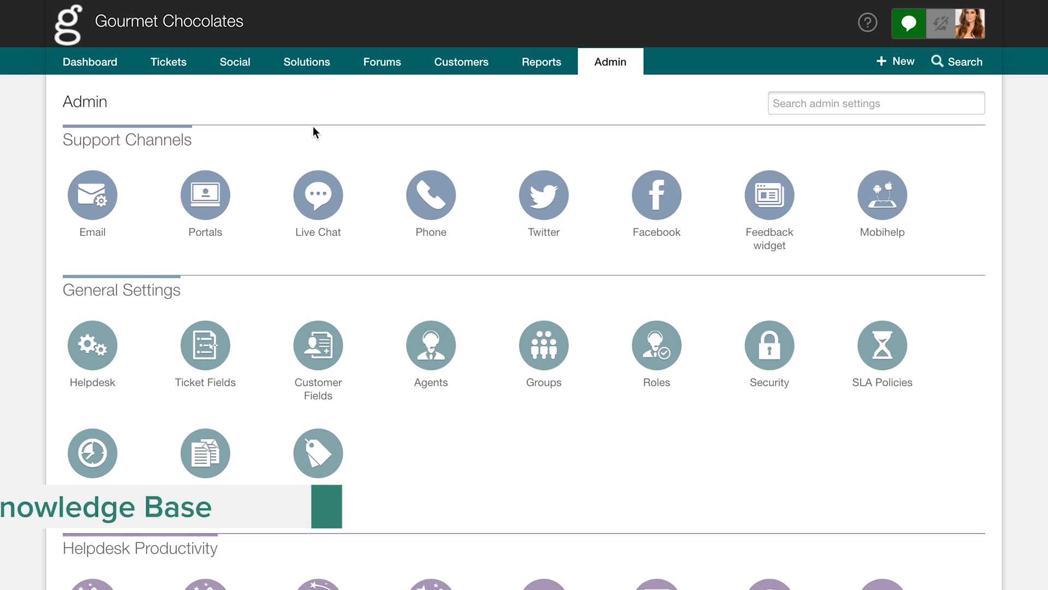
# Step: Open the 'How to order online ?' article in the Online Ordering Process knowledge-base folder
pyautogui.click(316, 71)
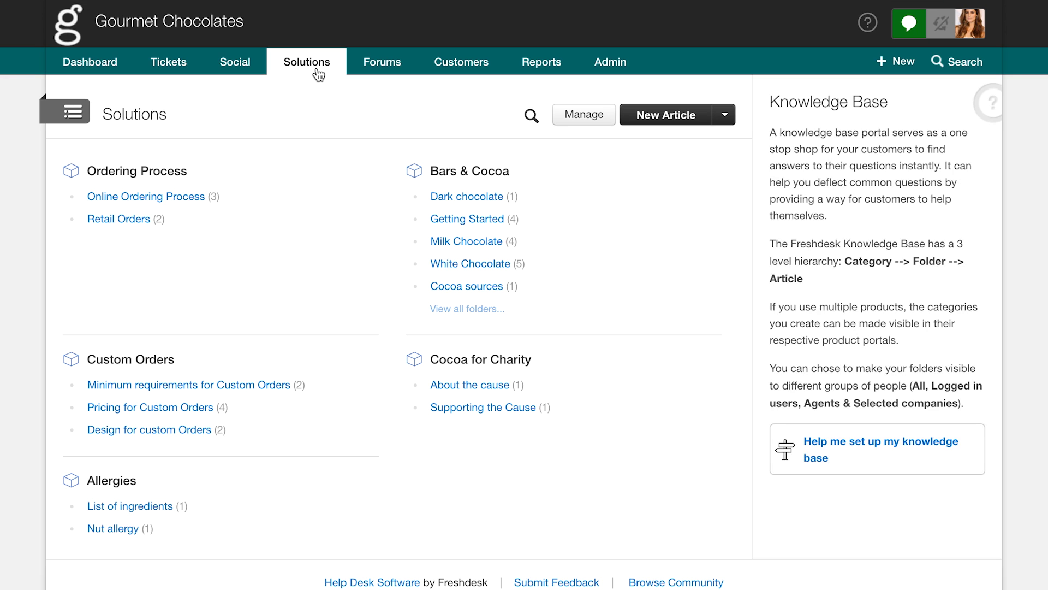
pyautogui.click(187, 196)
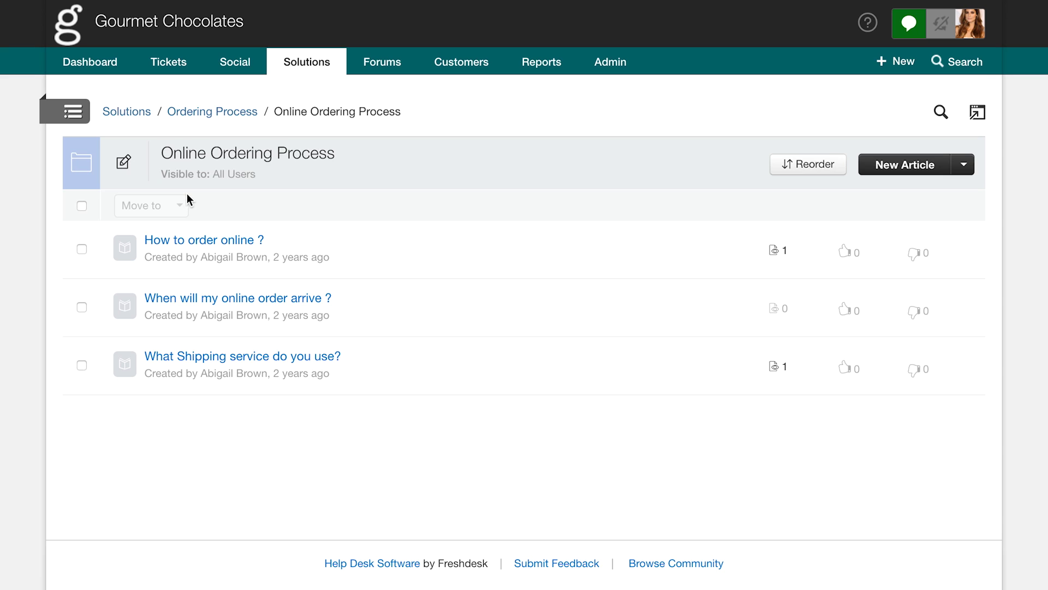
pyautogui.click(195, 240)
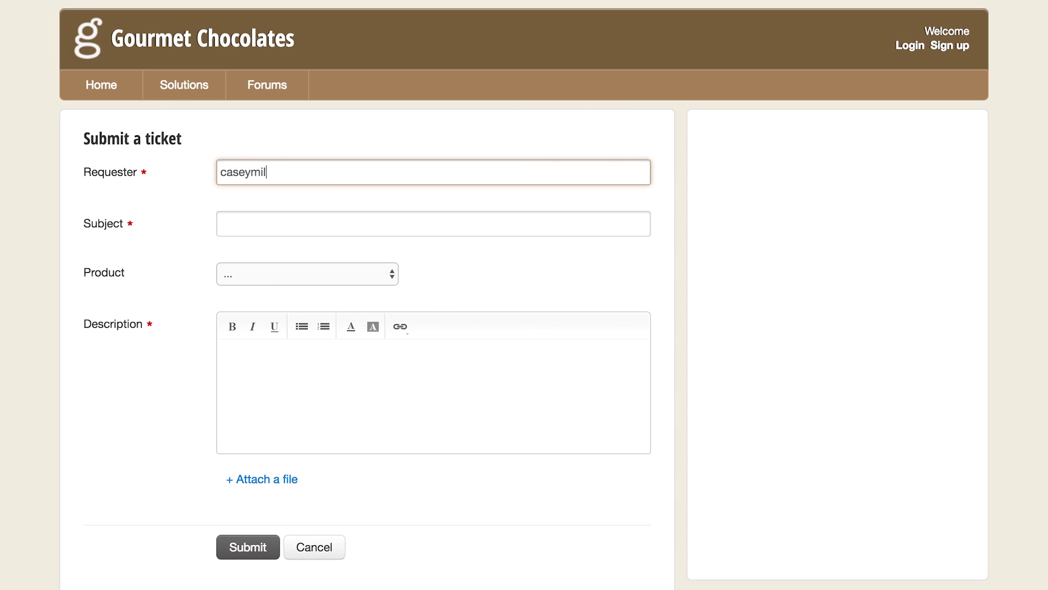
# Step: Finish the requester's e-mail and enter the subject 'order' on the portal ticket form
pyautogui.click(445, 219)
pyautogui.write('order')
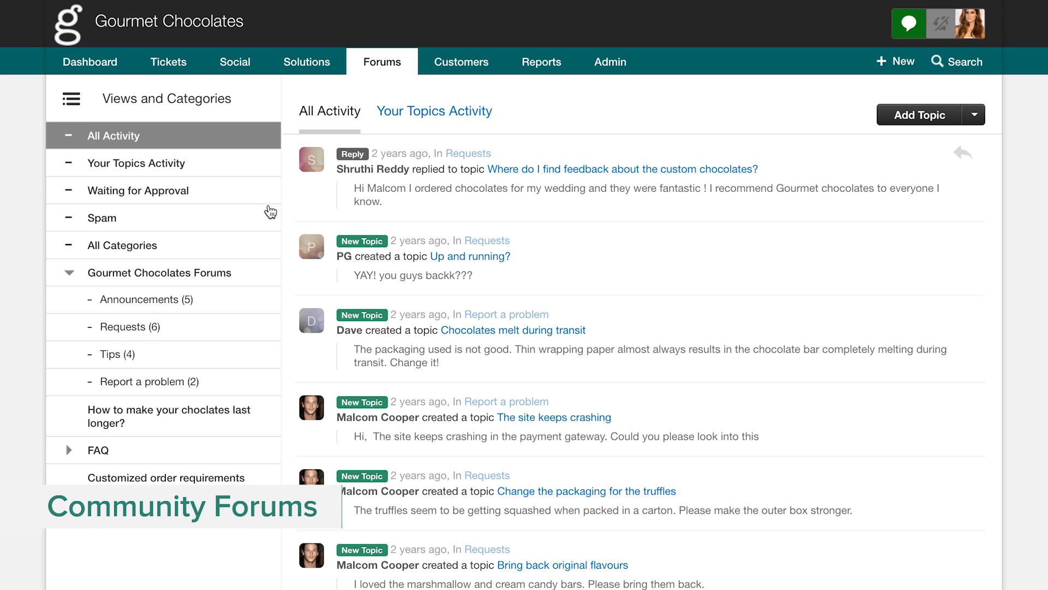
# Step: Open the Announcements forum under Gourmet Chocolates Forums and preview 'Custom made chocolates for weddings'
pyautogui.click(228, 273)
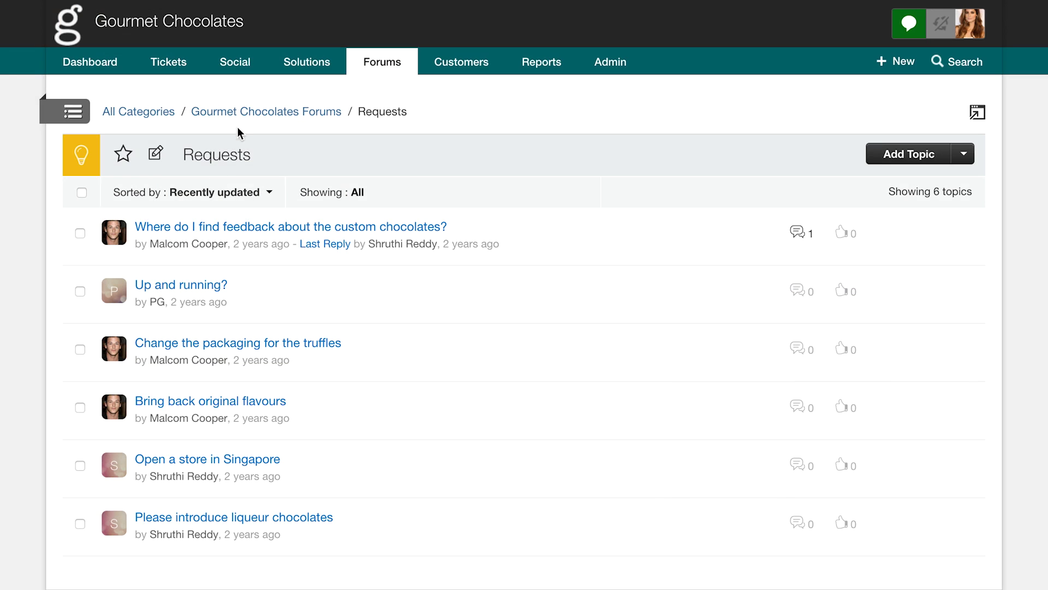
pyautogui.click(255, 115)
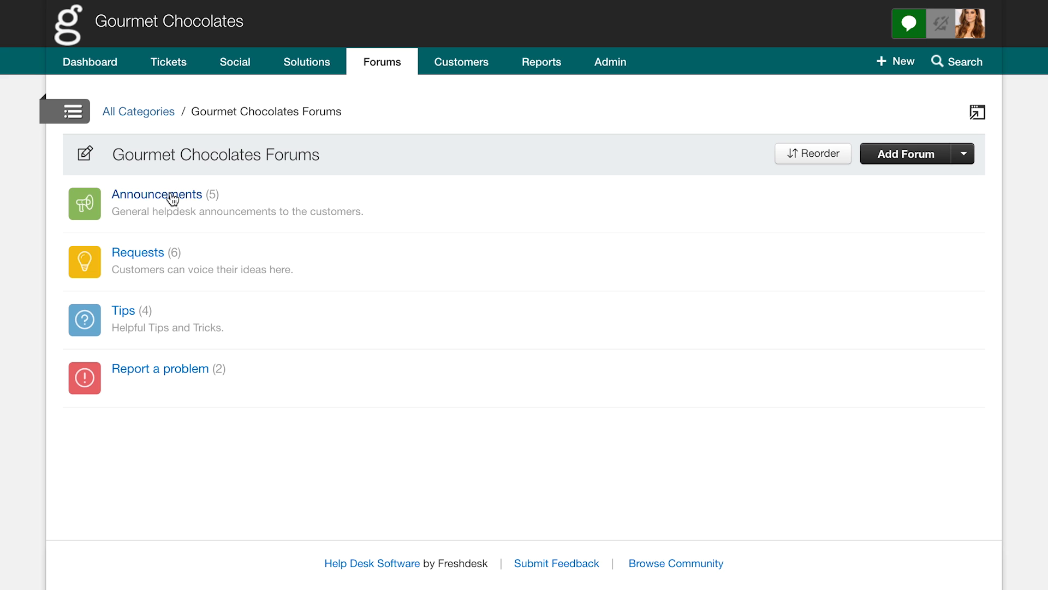
pyautogui.click(171, 196)
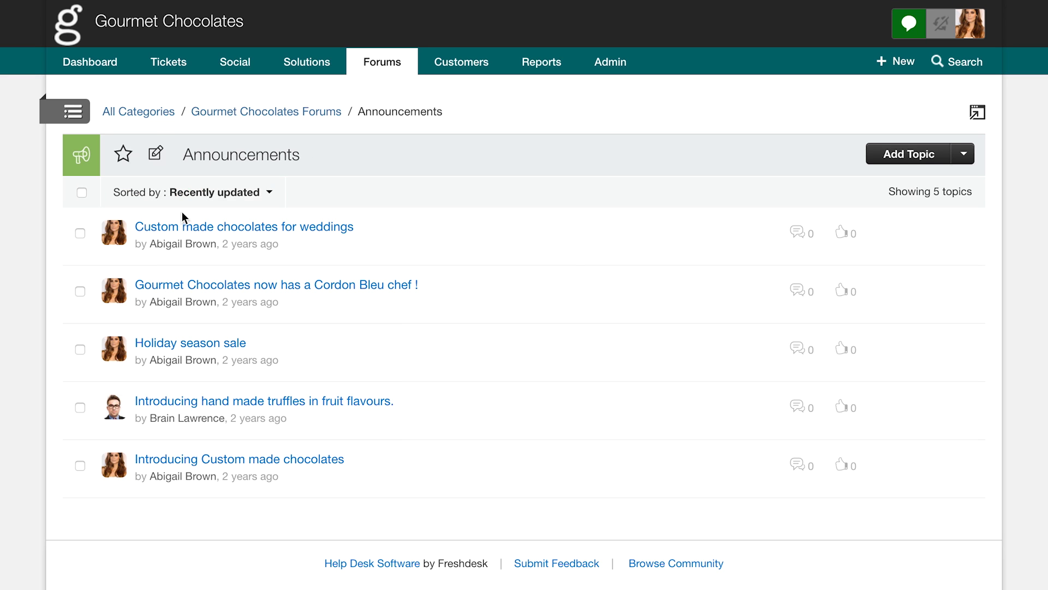
pyautogui.moveTo(185, 229)
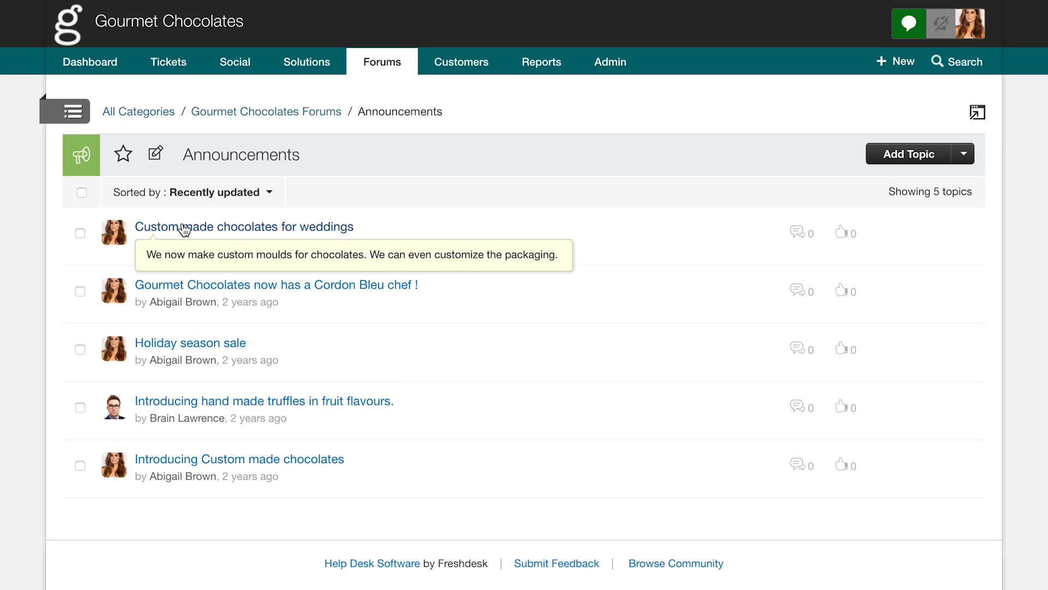